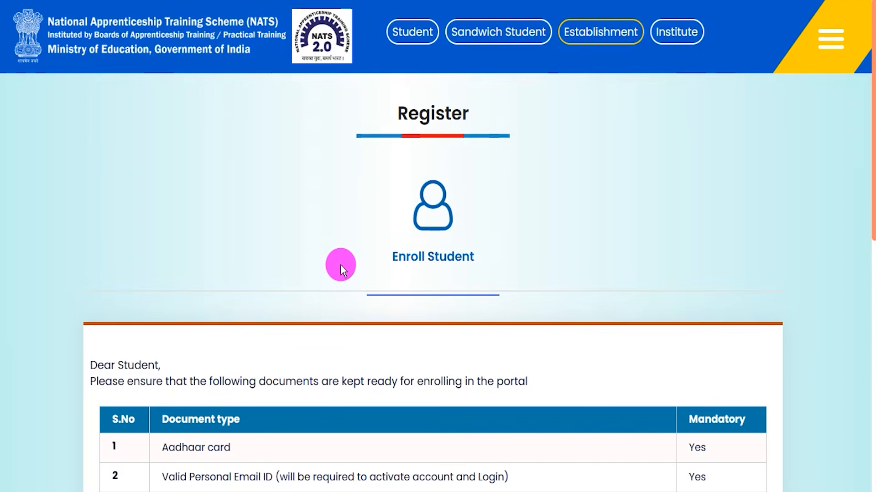
Review the list of seven mandatory documents needed for student enrolment, including their file formats and size limits.
scroll(340, 251, down, 5)
scroll(341, 251, down, 1)
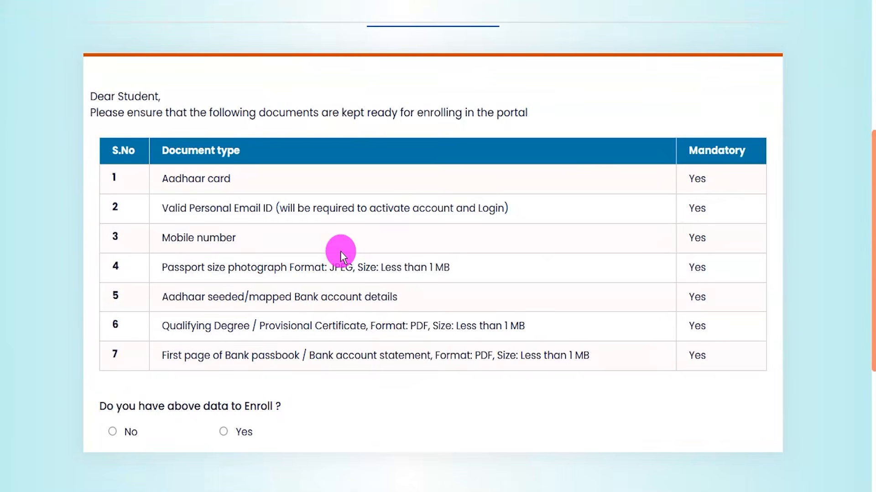
drag(250, 181, 294, 161)
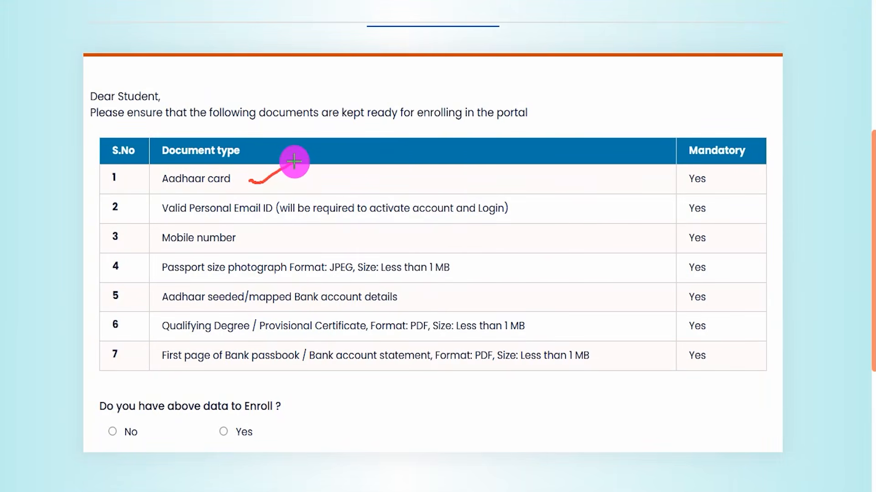
drag(536, 209, 578, 200)
drag(320, 243, 364, 228)
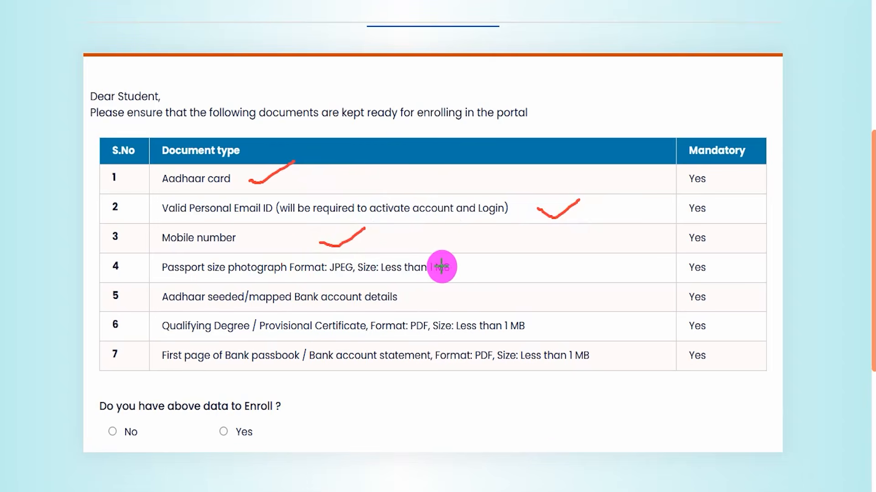
drag(463, 267, 502, 254)
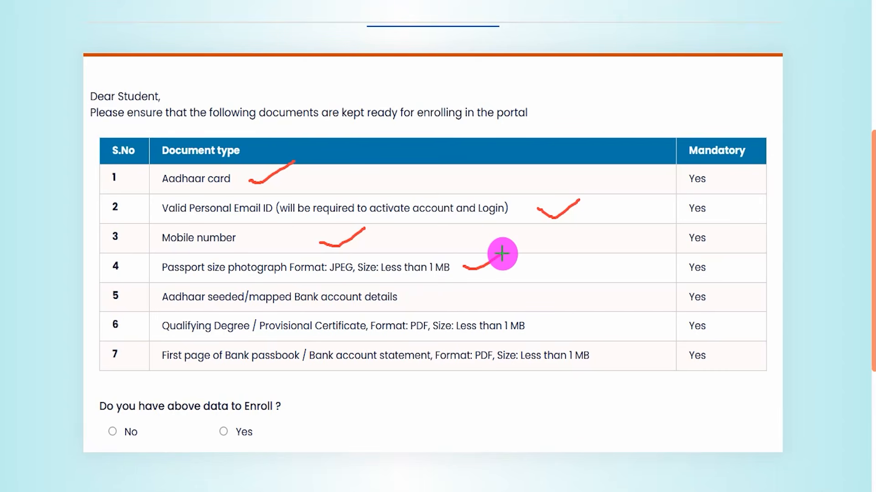
drag(433, 296, 464, 283)
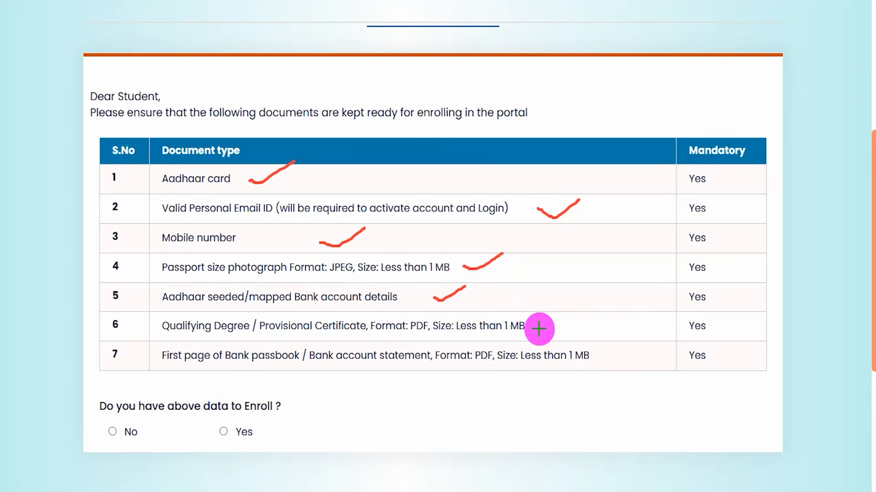
drag(539, 329, 568, 317)
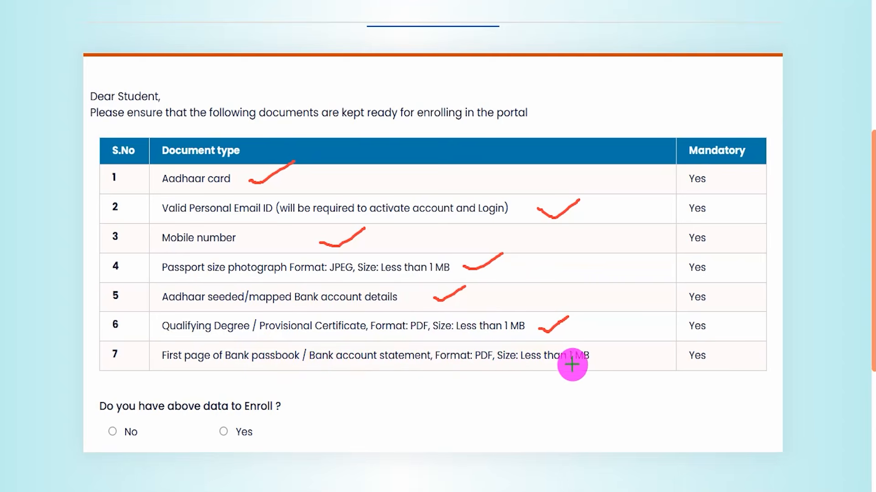
drag(602, 358, 629, 344)
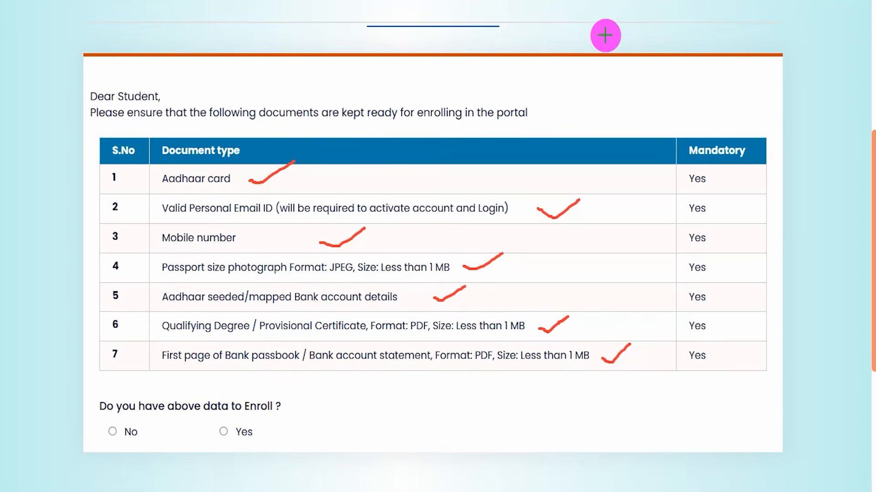
key(Escape)
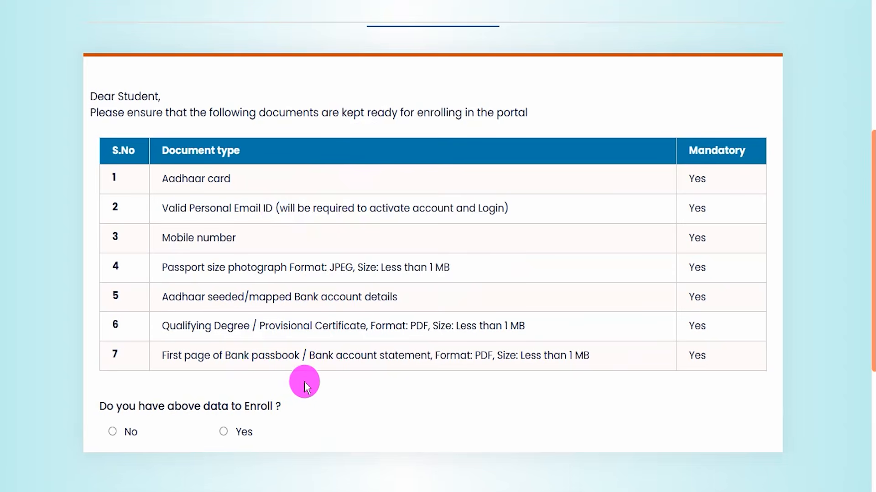
Answer Yes to having the required enrolment data to bring up the mobile and email form.
click(226, 431)
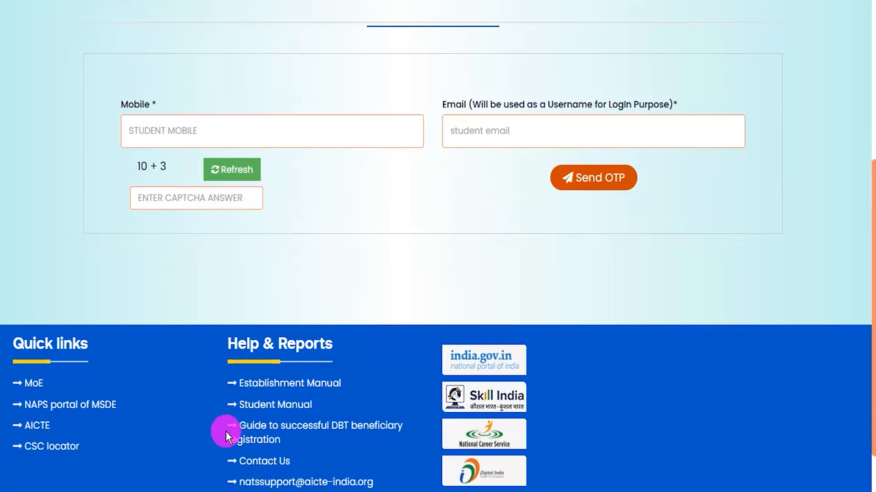
scroll(438, 256, up, 3)
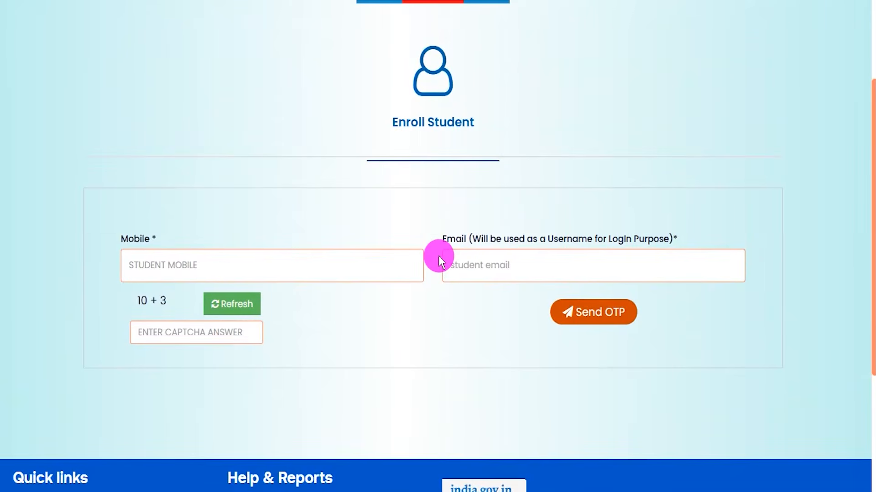
scroll(439, 256, up, 3)
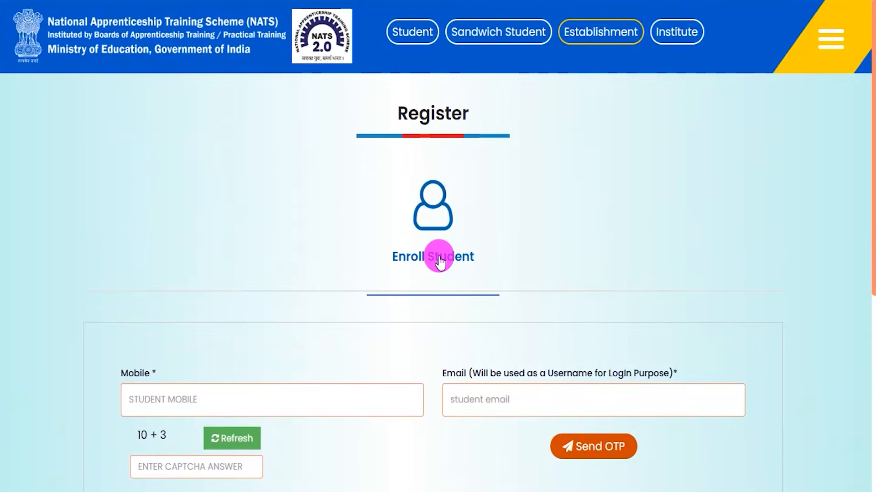
scroll(438, 256, down, 2)
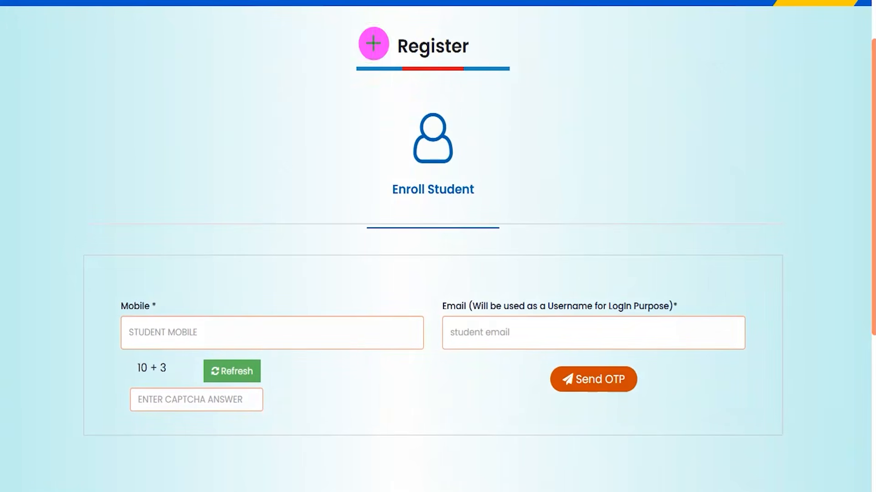
Examine the student mobile, email and captcha fields and the option for sending the OTP.
drag(265, 338, 305, 299)
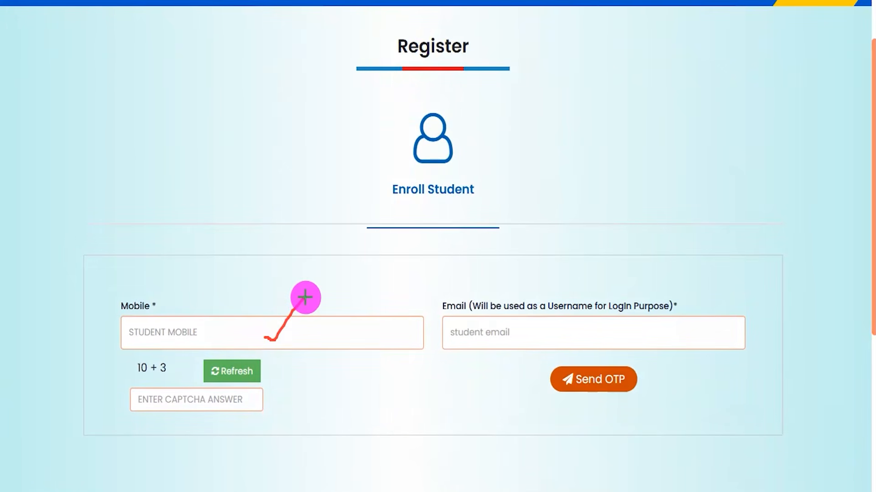
drag(571, 339, 624, 311)
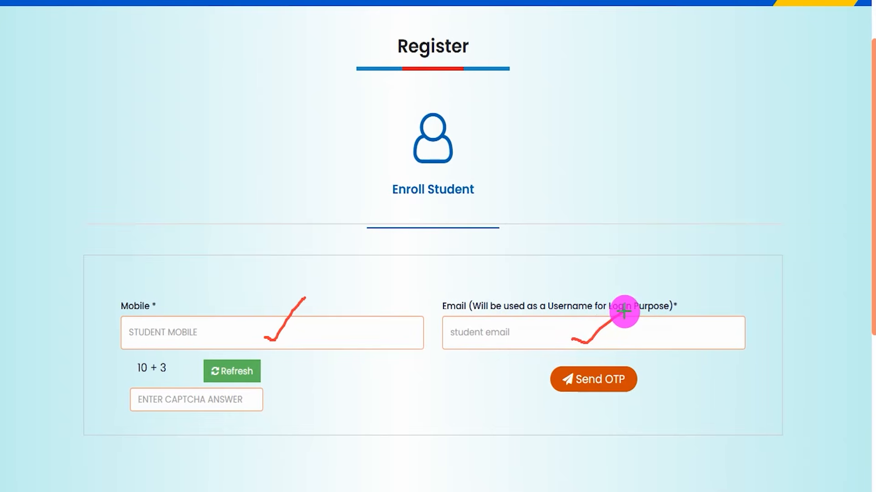
drag(130, 375, 168, 373)
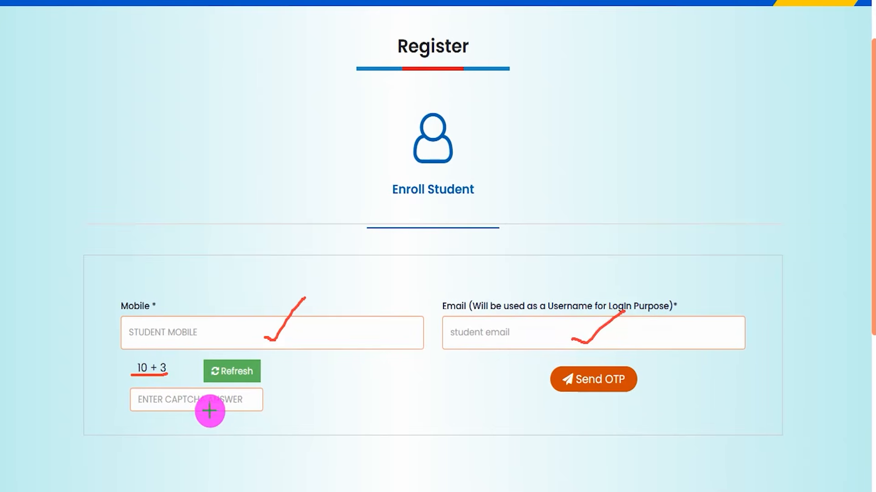
mouse_move(201, 403)
mouse_down()
mouse_move(211, 408)
mouse_move(246, 377)
mouse_up()
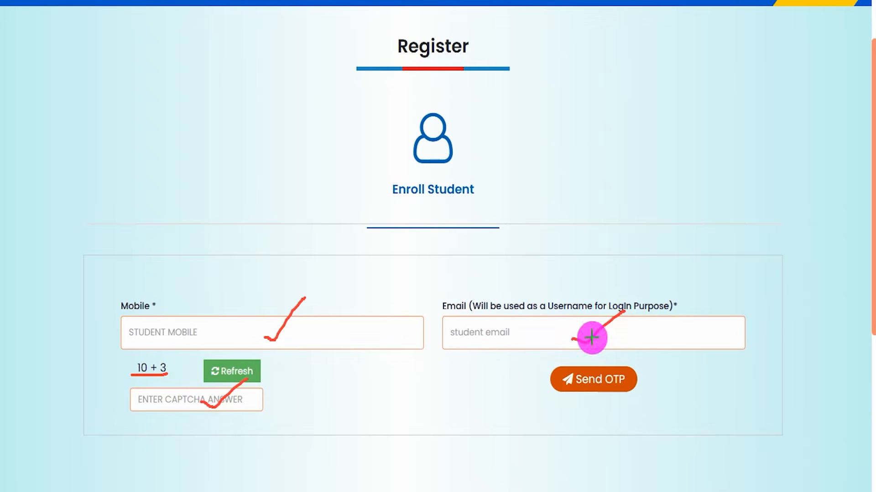
mouse_move(527, 352)
mouse_down()
mouse_move(606, 374)
mouse_move(658, 399)
mouse_move(660, 409)
mouse_up()
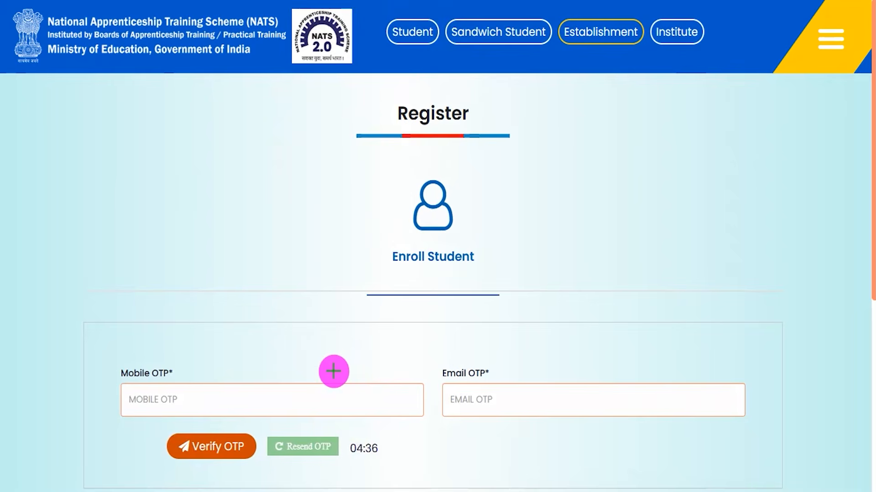
Examine the mobile OTP and email OTP fields and the option for verifying them.
mouse_move(338, 399)
mouse_down()
mouse_move(355, 411)
mouse_move(402, 361)
mouse_up()
drag(522, 399, 597, 360)
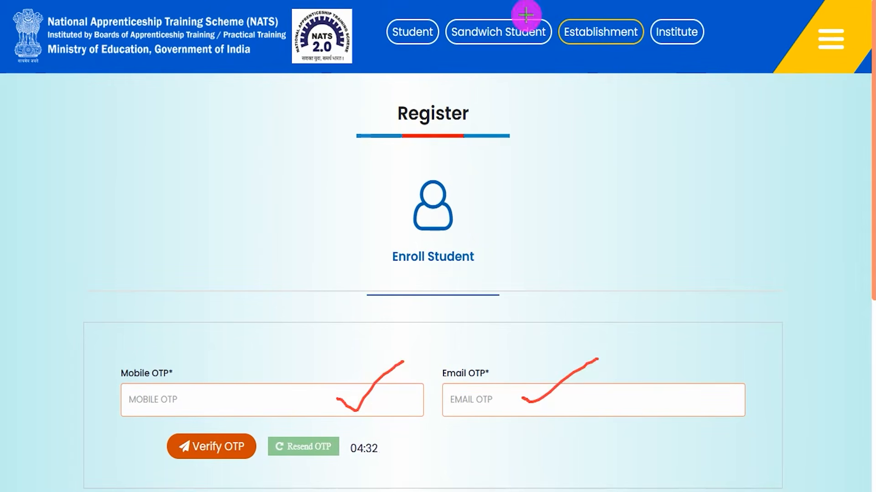
mouse_move(139, 424)
mouse_down()
mouse_move(233, 436)
mouse_move(262, 453)
mouse_move(262, 466)
mouse_up()
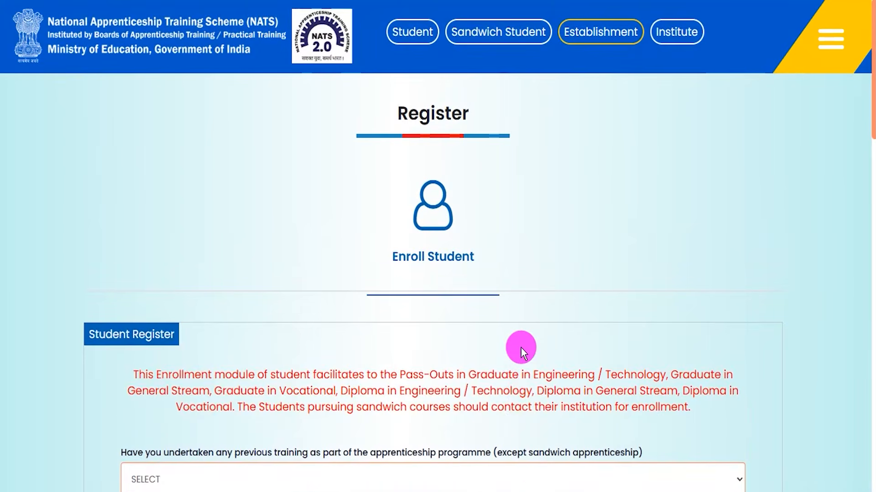
Answer NO to the Student Register question about previous training under the apprenticeship programme.
scroll(520, 346, down, 4)
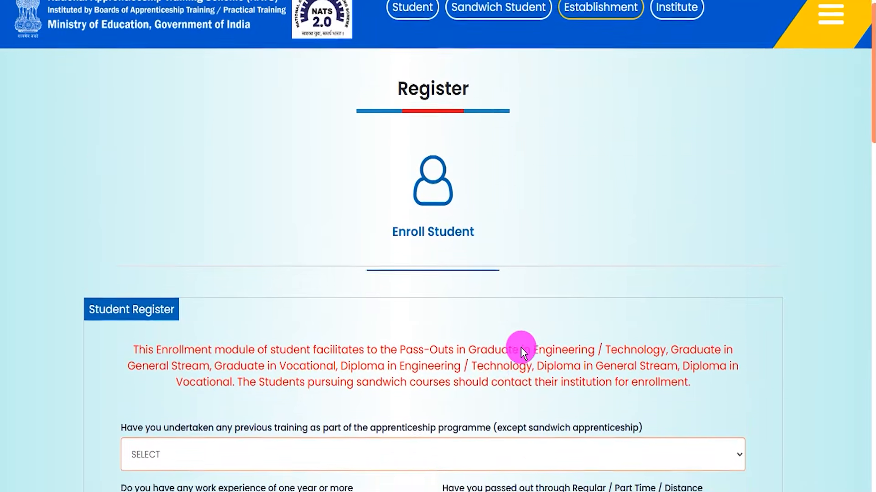
scroll(520, 347, down, 1)
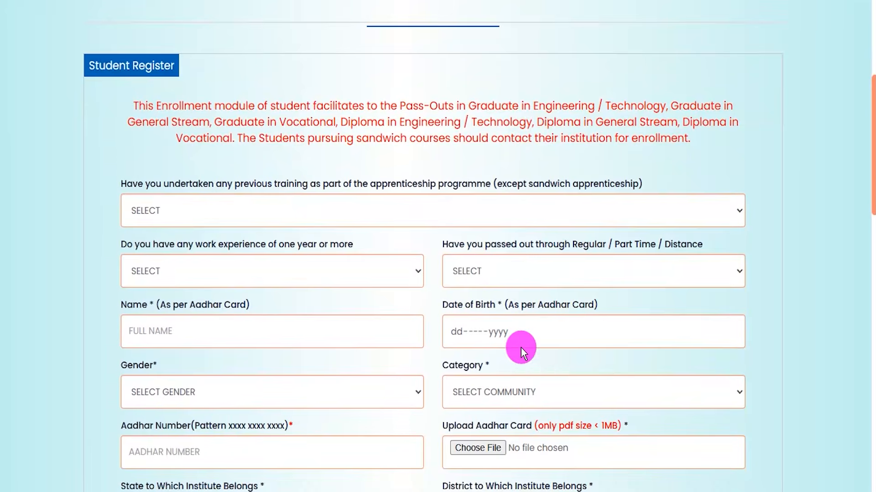
scroll(521, 347, down, 1)
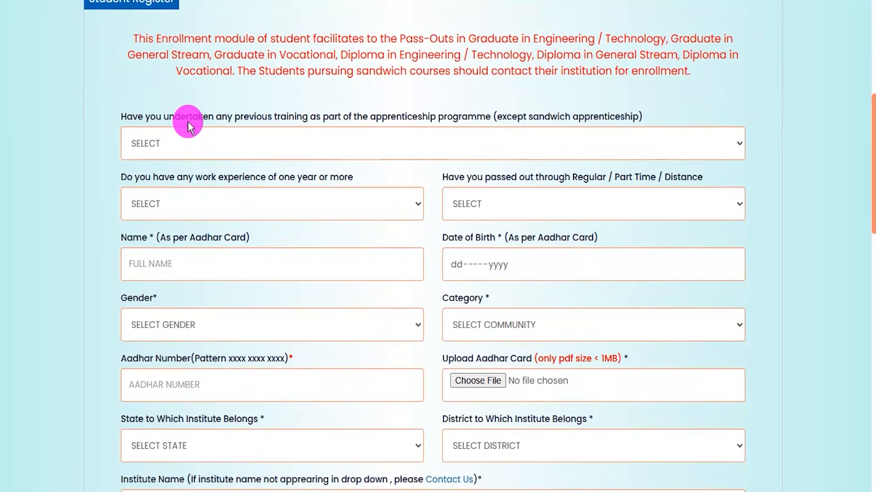
drag(167, 117, 431, 116)
click(342, 141)
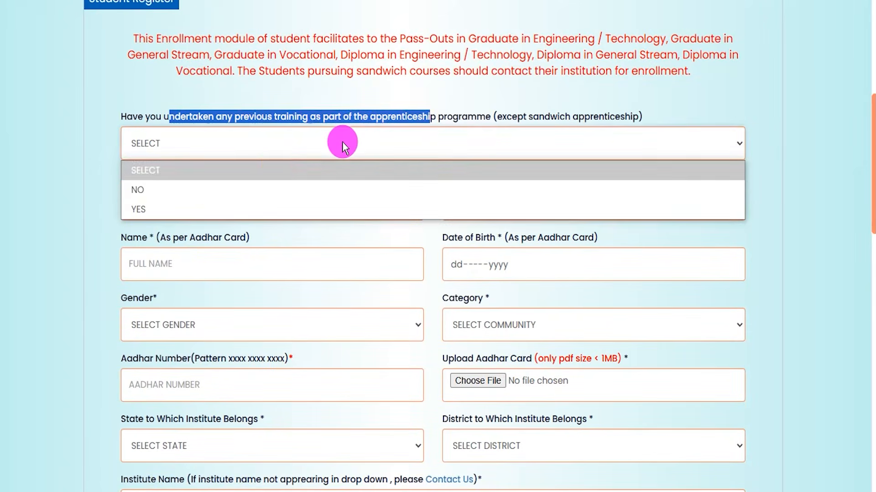
click(191, 187)
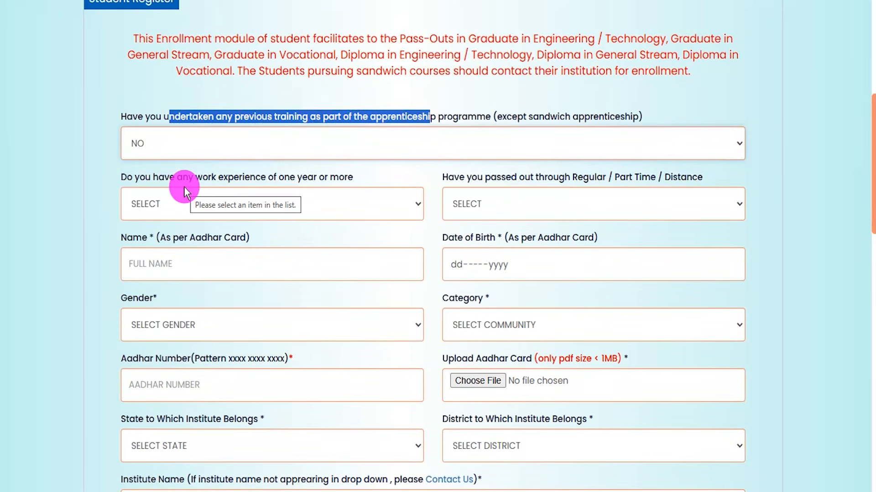
Answer NO to work experience of one year or more and set the mode of passing out to REGULAR.
drag(137, 178, 340, 178)
click(275, 205)
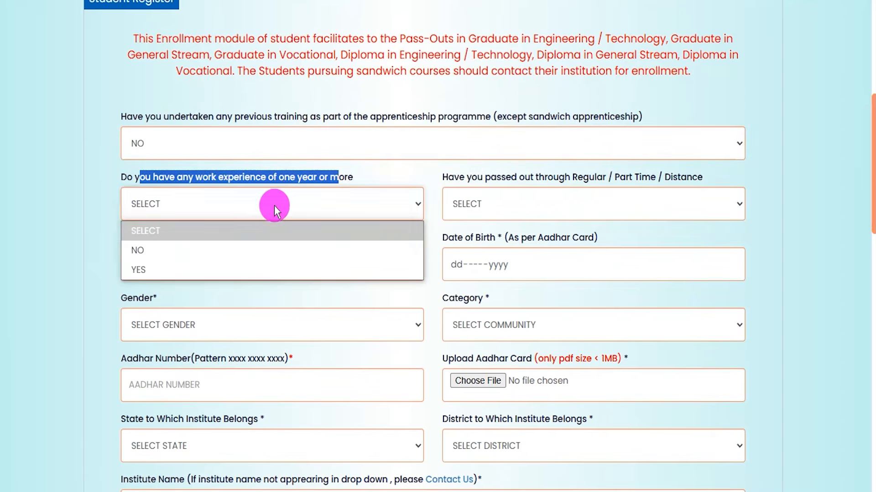
click(236, 254)
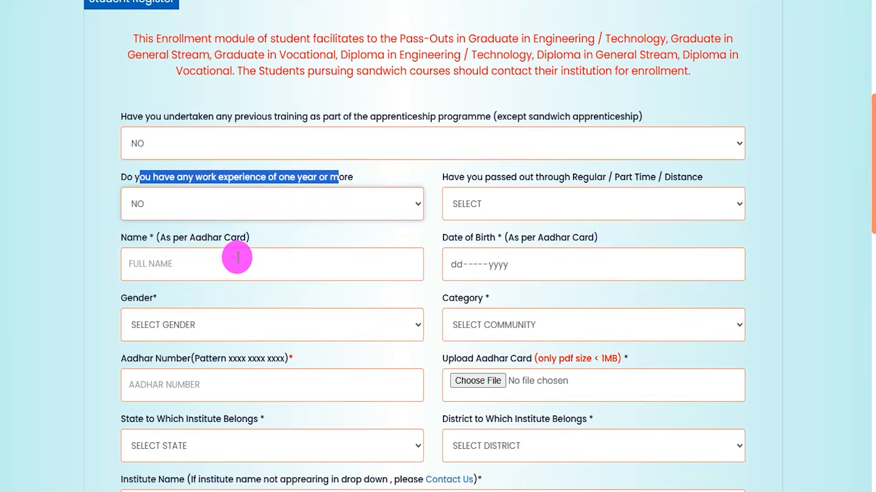
click(527, 209)
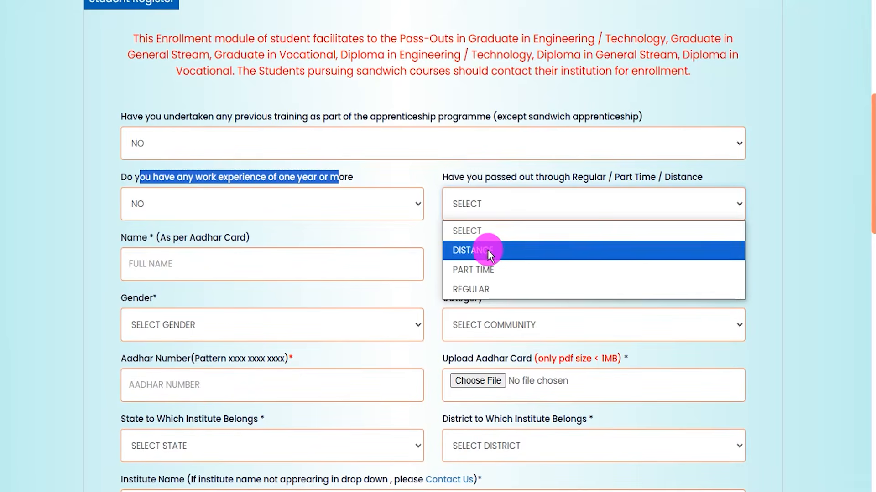
click(480, 289)
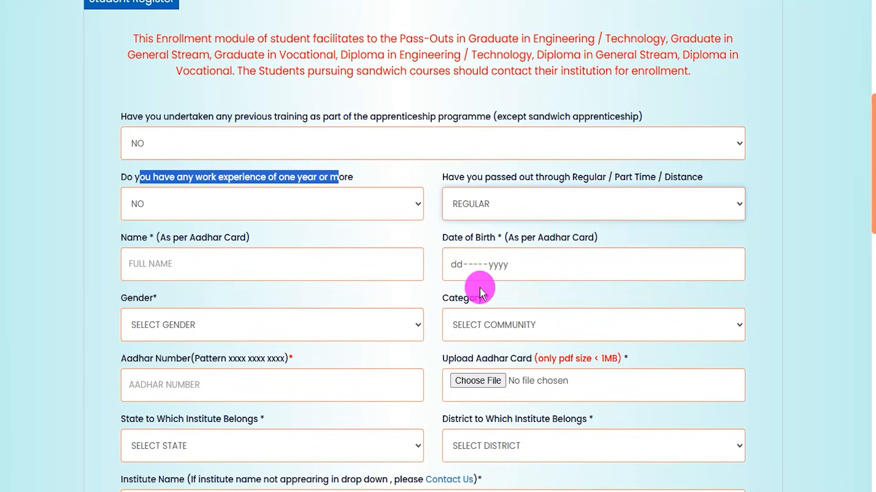
Examine the name, date of birth, gender, category, Aadhaar number and Aadhaar card upload fields, including the gender and category choices.
click(157, 266)
click(312, 182)
drag(294, 271, 335, 253)
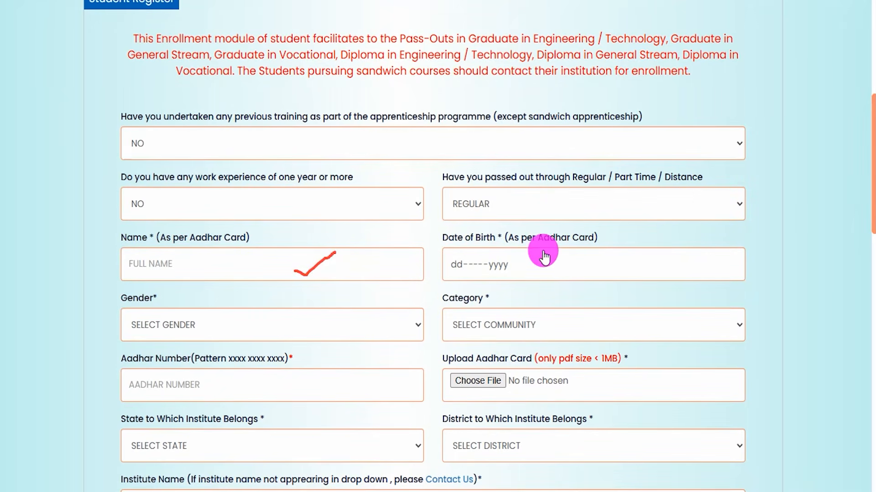
click(548, 266)
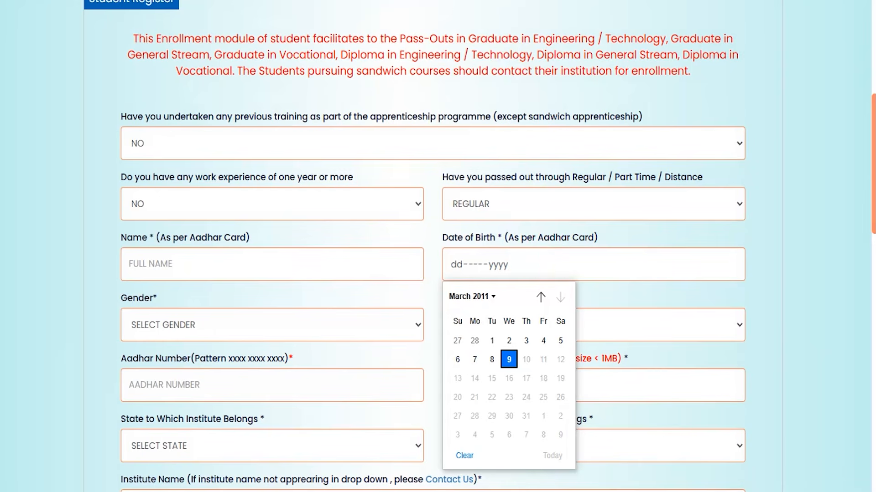
key(Escape)
click(401, 326)
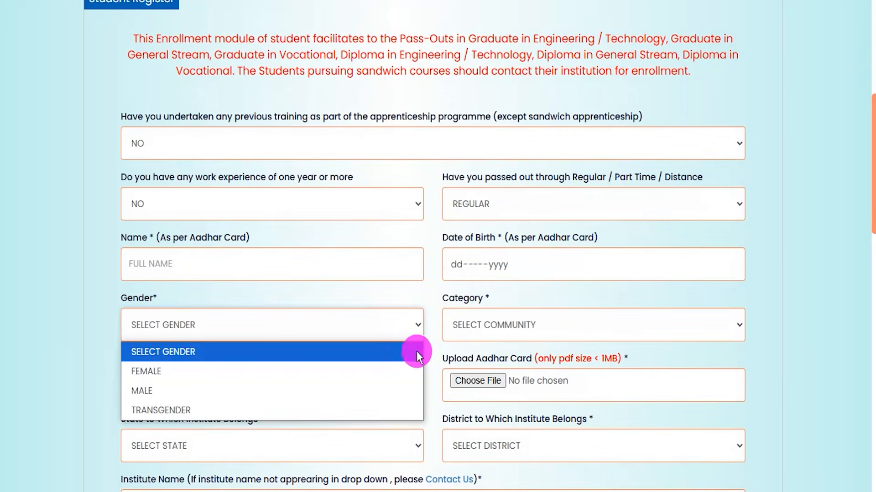
click(488, 325)
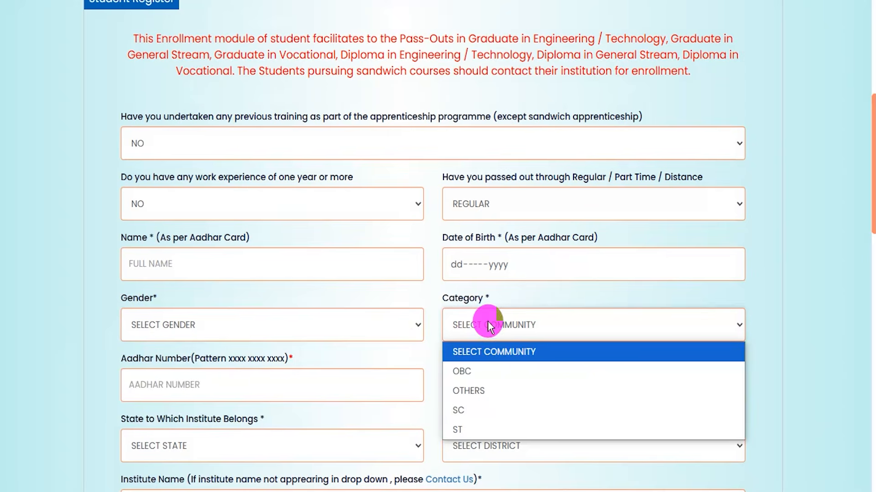
click(433, 368)
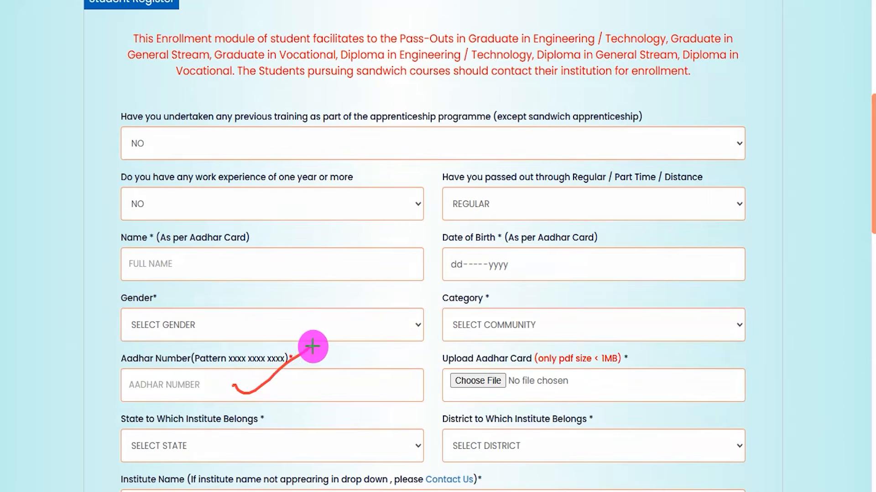
click(576, 386)
drag(454, 358, 471, 357)
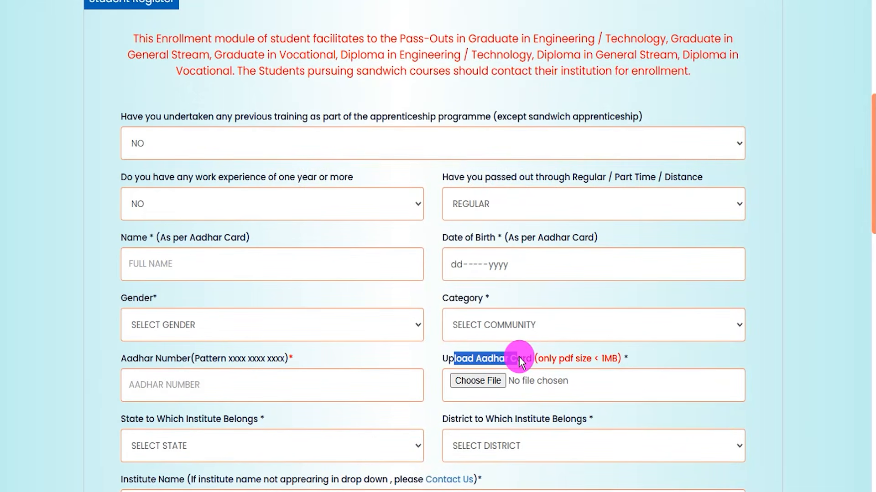
click(602, 359)
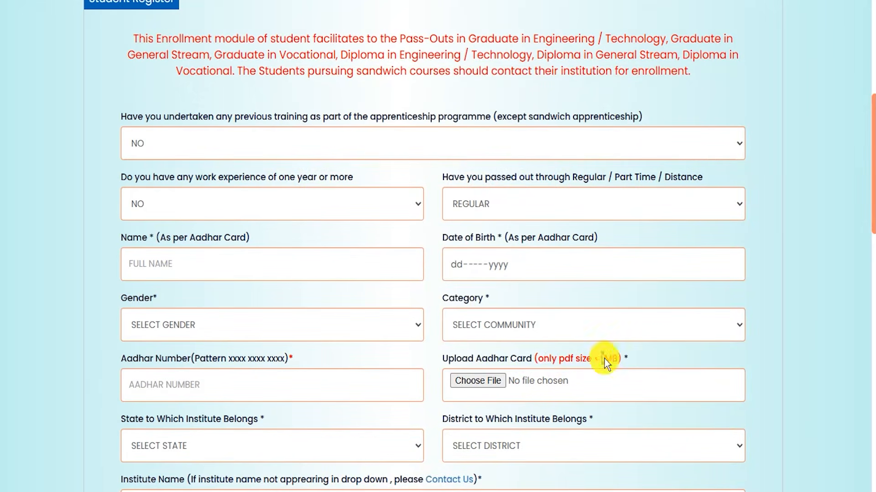
Set the institute's state to UTTAR PRADESH and its district to AYODHYA.
click(228, 448)
scroll(234, 371, down, 5)
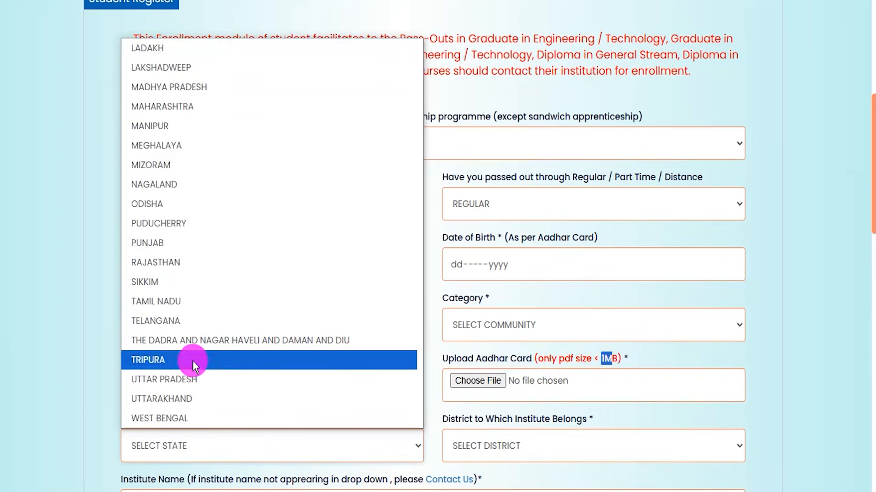
click(178, 376)
click(502, 461)
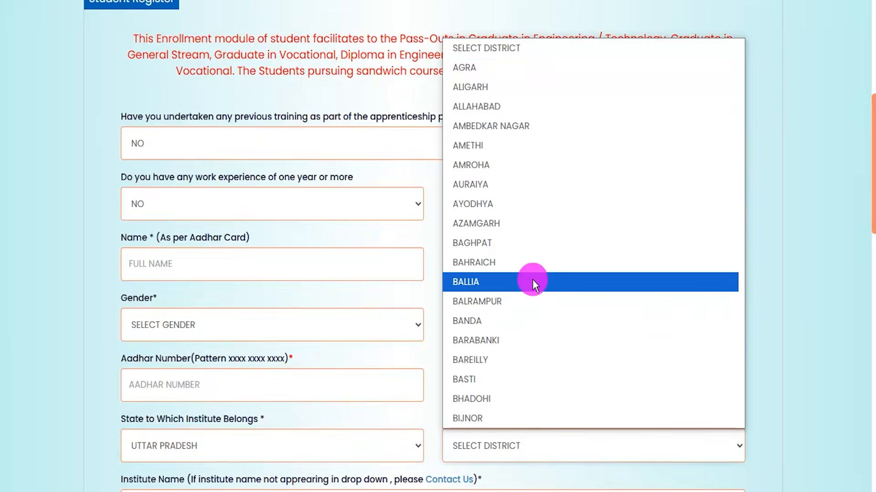
click(508, 206)
Set the institute name to SURENDRA SINGH GHANSHYAM SINGH BALIKA MAHAVIDYALAYA, SANTNAGAR, NAUGAWA 46492.
scroll(235, 156, down, 8)
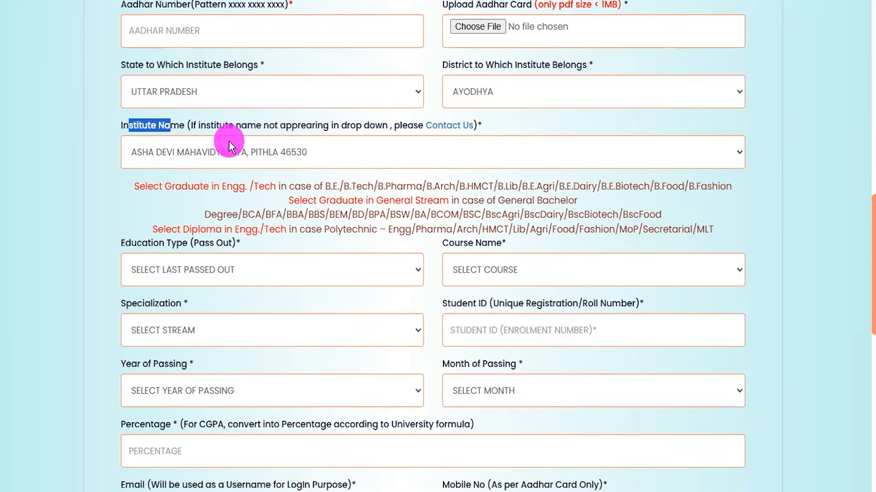
click(236, 146)
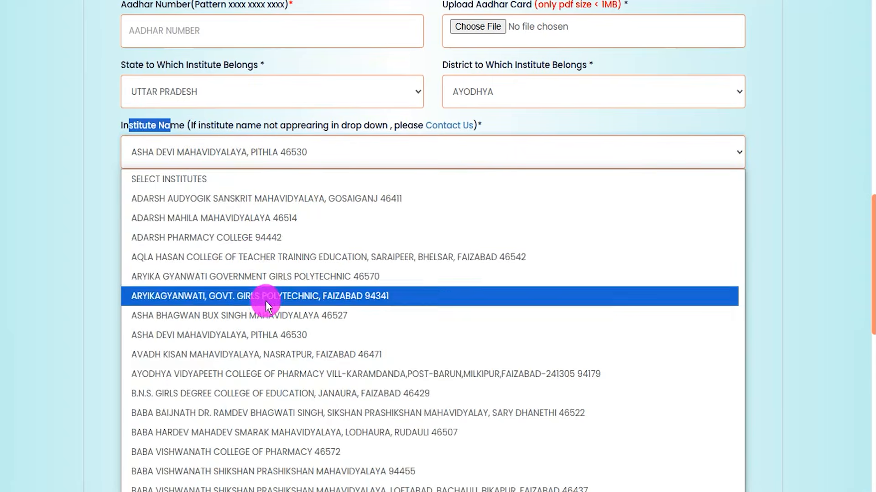
scroll(265, 301, down, 10)
scroll(266, 301, down, 20)
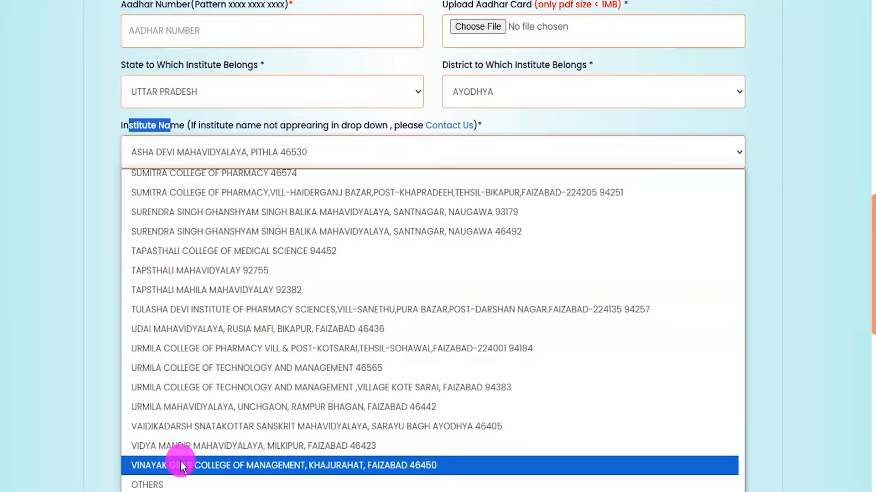
click(212, 232)
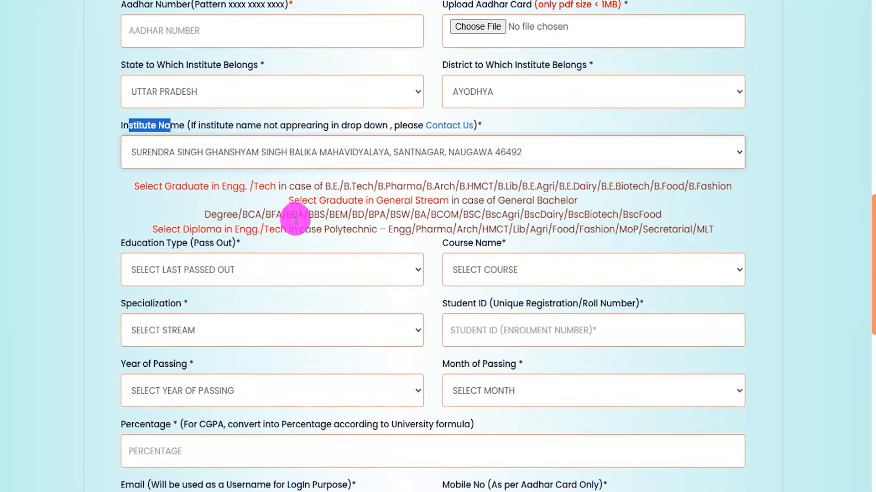
Set the education type to DIPLOMA IN ENGINEERING / TECHNOLOGY, with course D HMCT and specialization HOTEL MANAGEMENT.
click(214, 267)
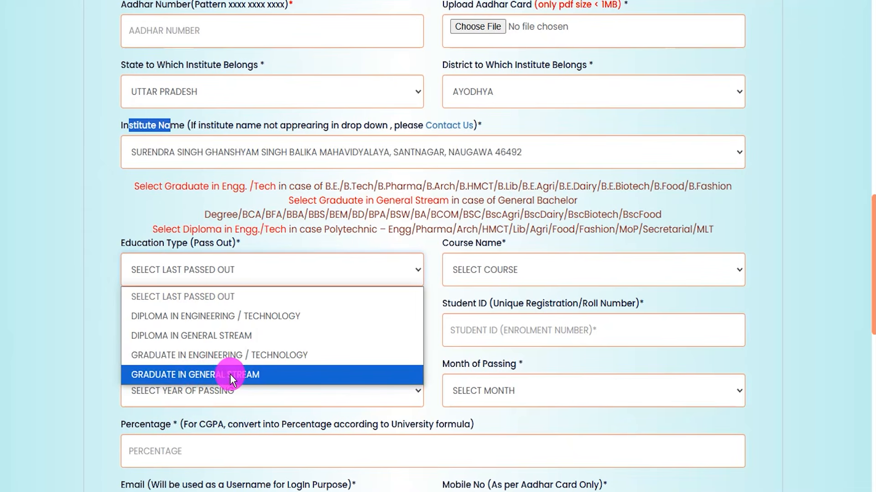
click(208, 315)
click(513, 272)
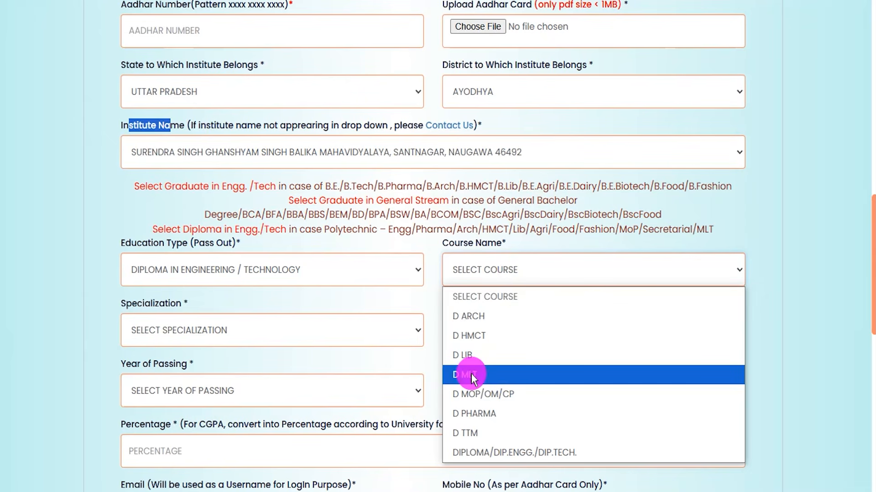
click(470, 336)
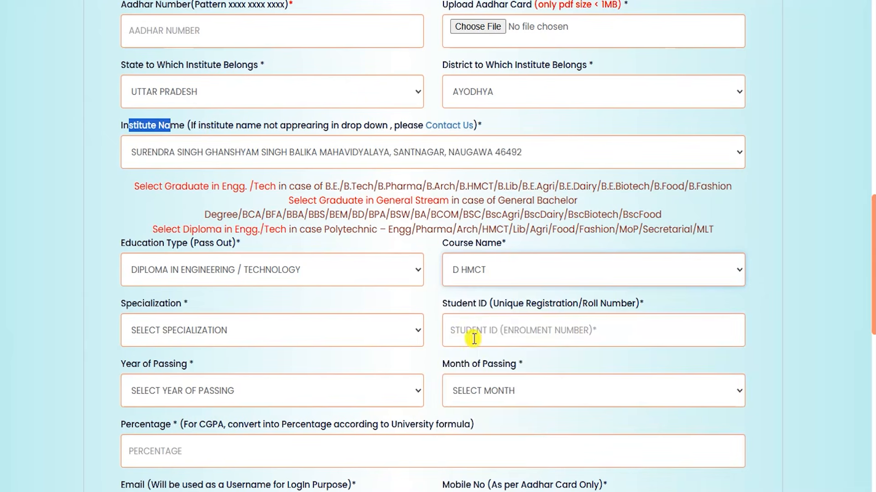
click(209, 338)
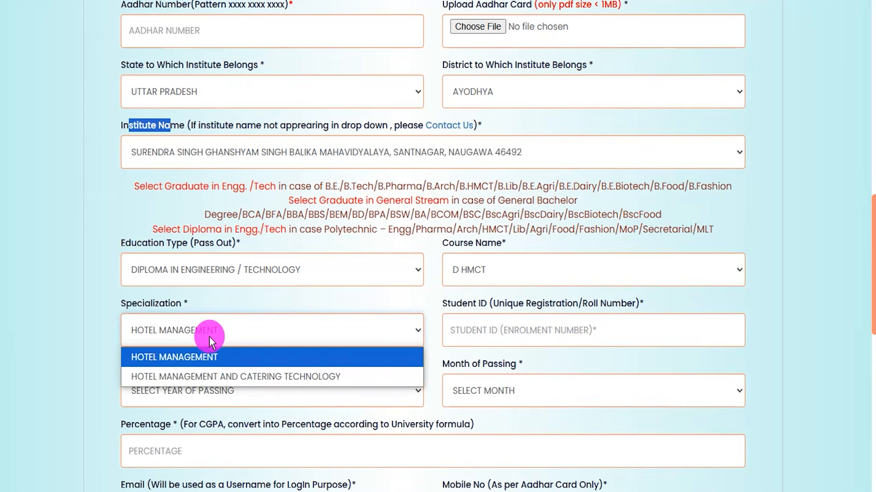
click(210, 364)
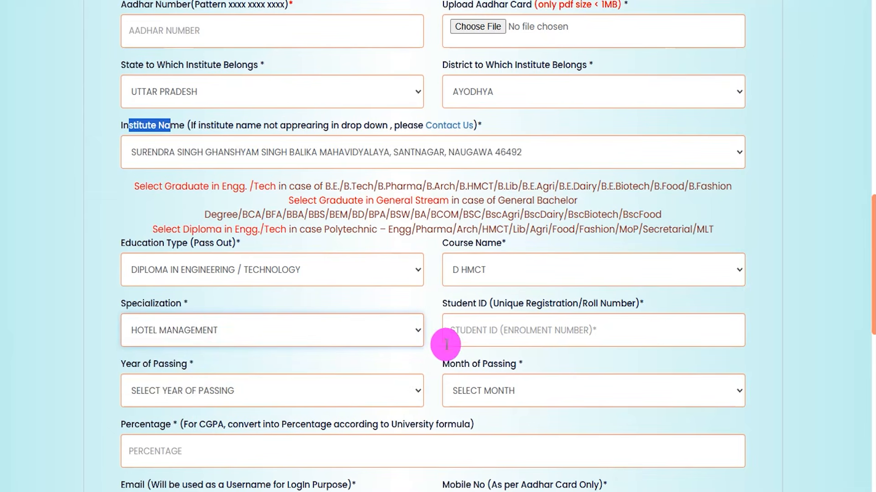
Examine the student ID, year of passing, month of passing and percentage fields, including the year choices.
click(475, 335)
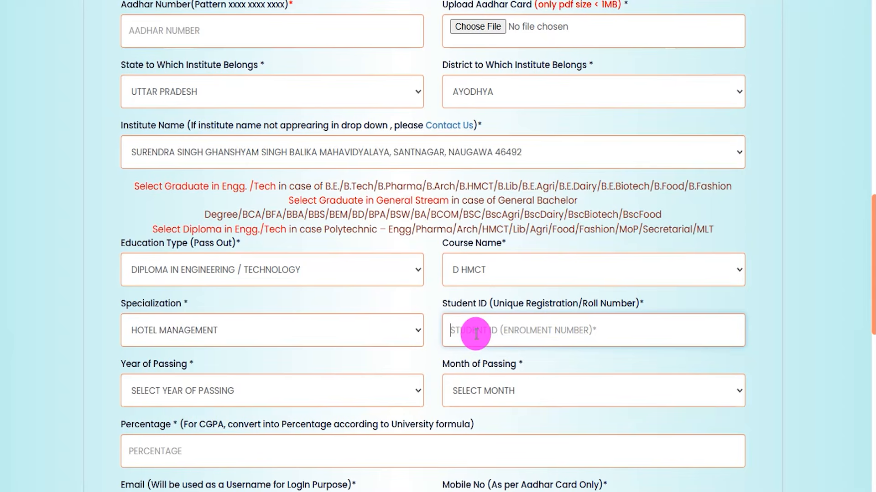
click(250, 392)
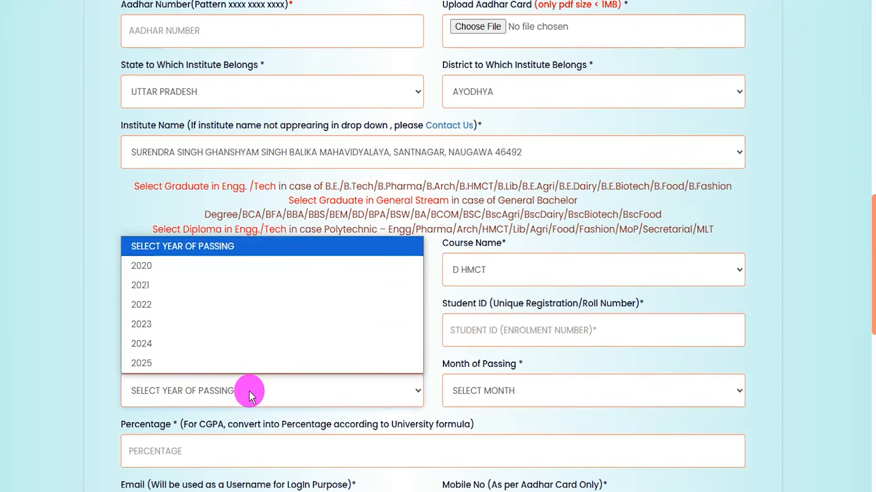
click(478, 393)
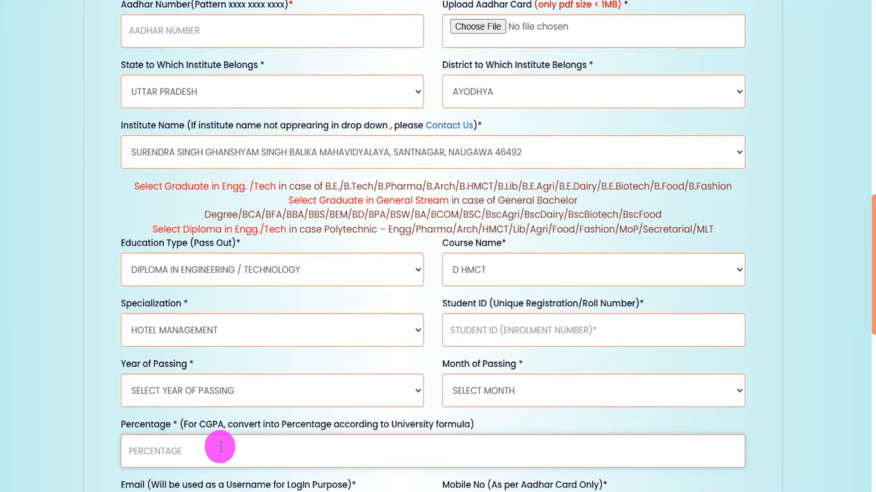
click(759, 474)
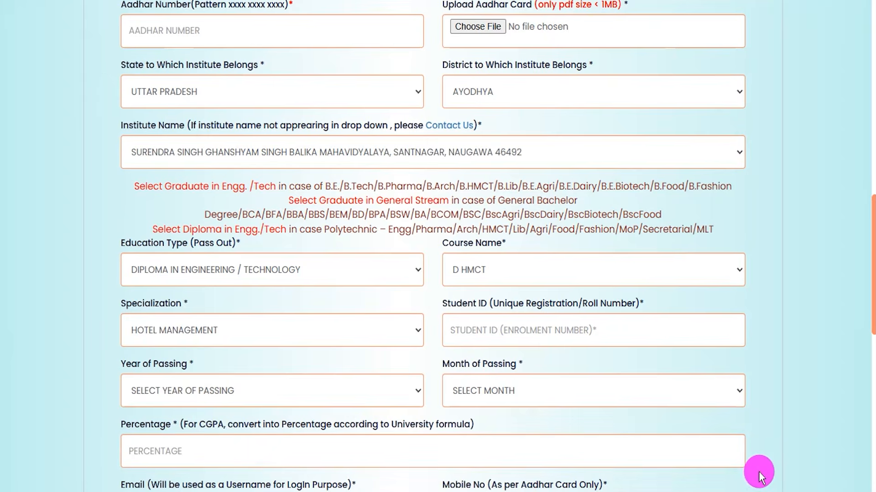
Examine the password field at the end of the form and the sample password format noted in Notepad.
scroll(759, 471, down, 5)
drag(163, 304, 136, 304)
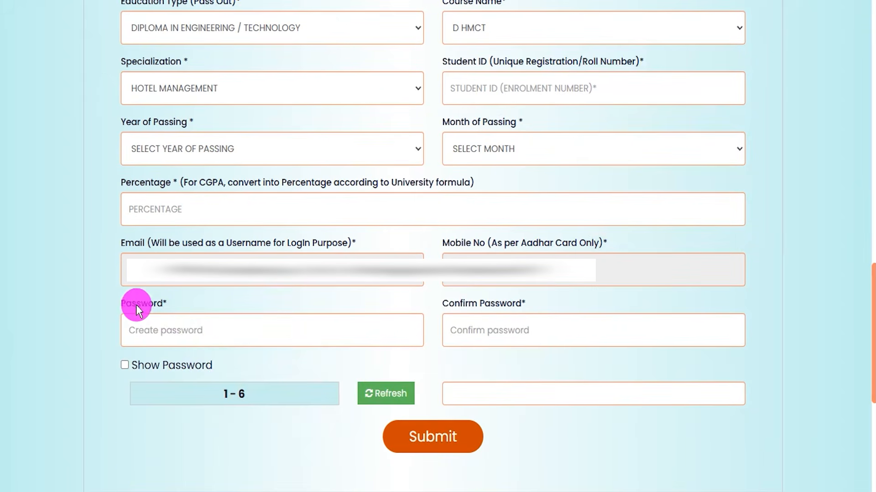
click(186, 326)
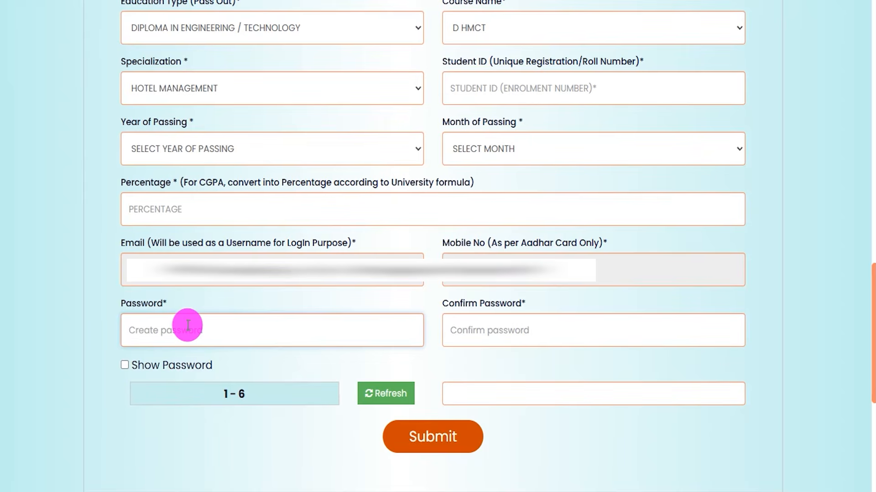
click(223, 491)
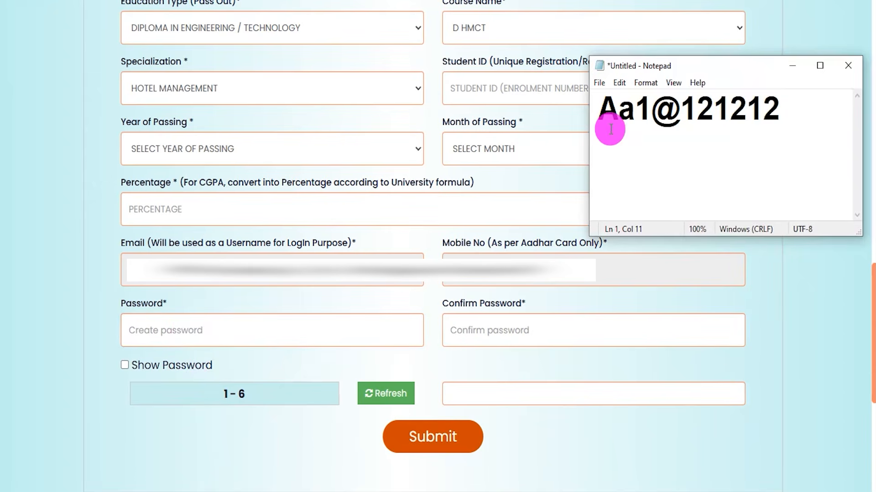
drag(598, 108, 775, 110)
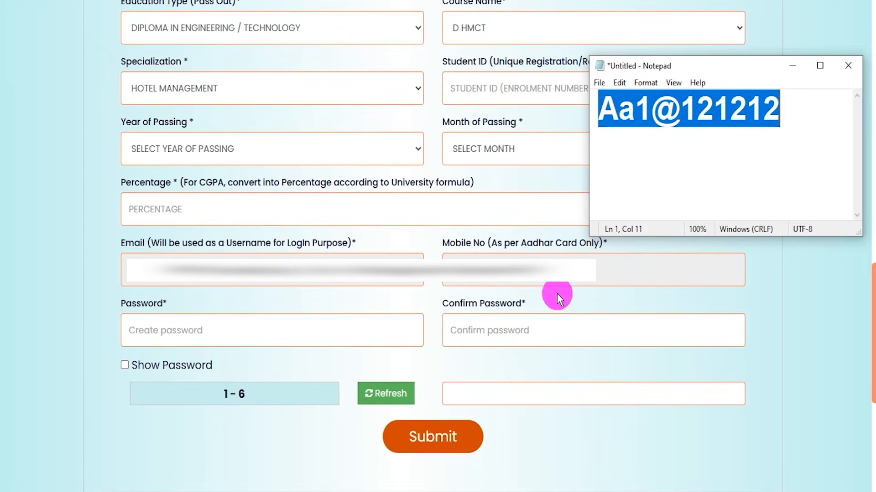
Return to the Student Register form and examine the confirm password field and the arithmetic captcha answer field.
click(456, 307)
drag(454, 305, 500, 304)
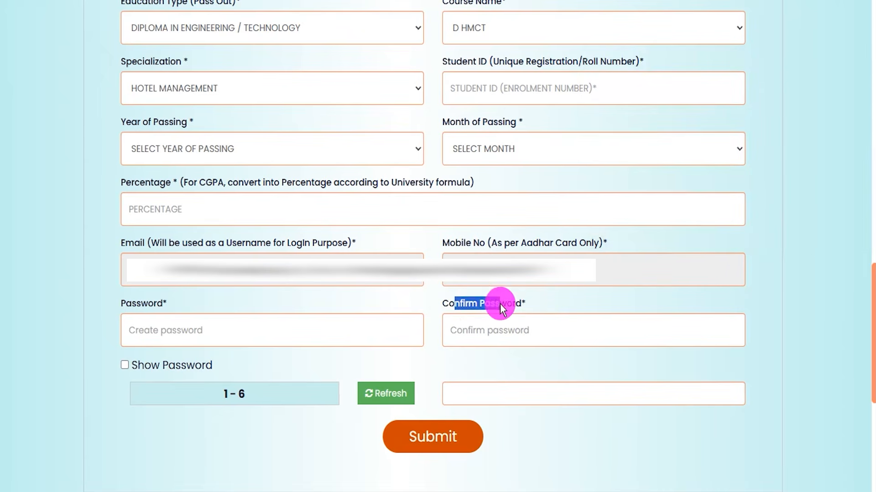
click(494, 329)
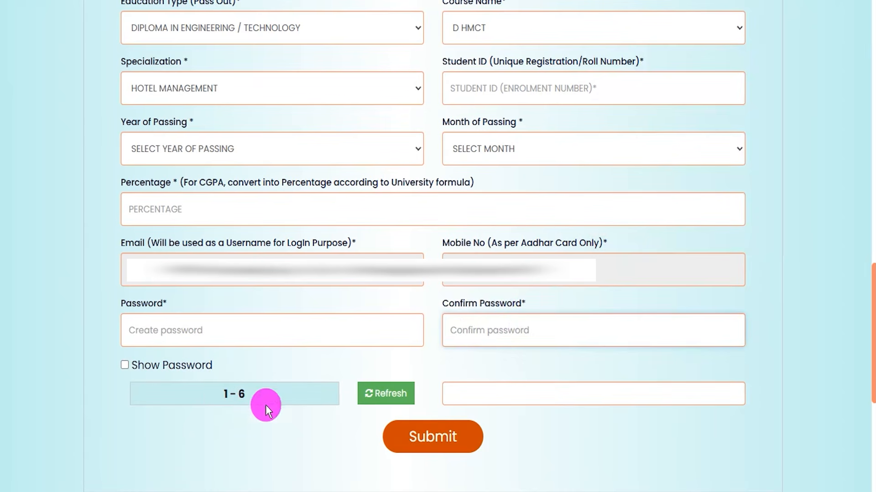
click(479, 396)
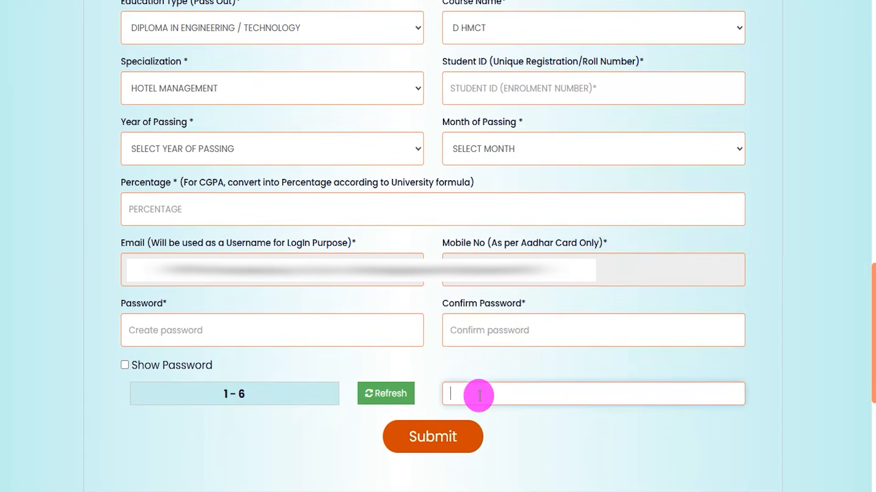
Open the "Successful registration for Apprenticeship" message in Gmail and locate its account verification link.
click(352, 119)
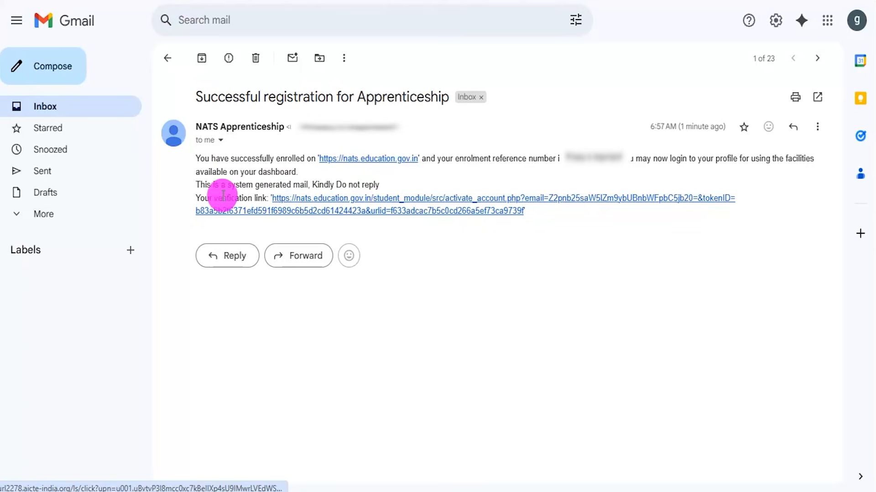
drag(214, 198, 229, 197)
click(416, 227)
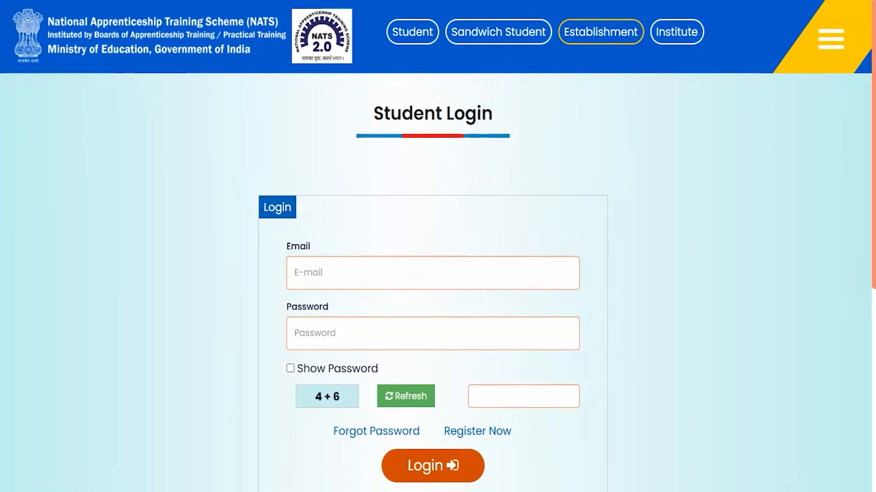
Examine the Student Login form's email, password and captcha fields and its option for logging in.
drag(379, 272, 451, 233)
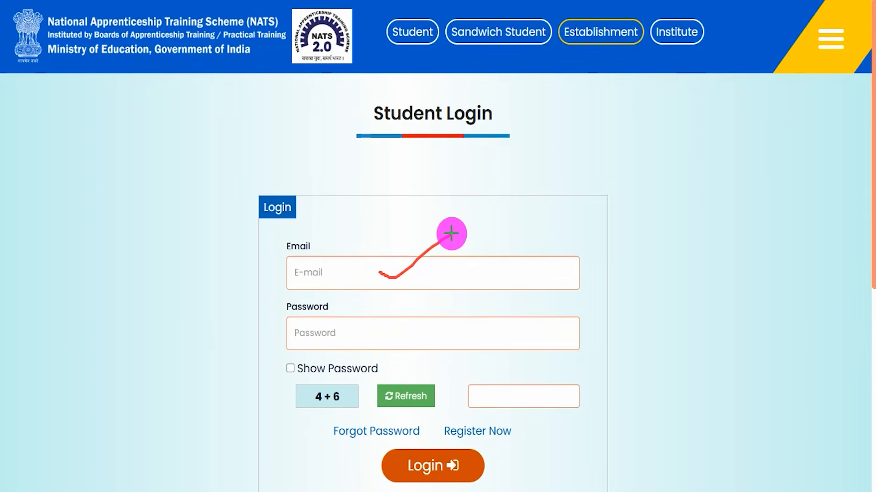
drag(410, 328, 465, 300)
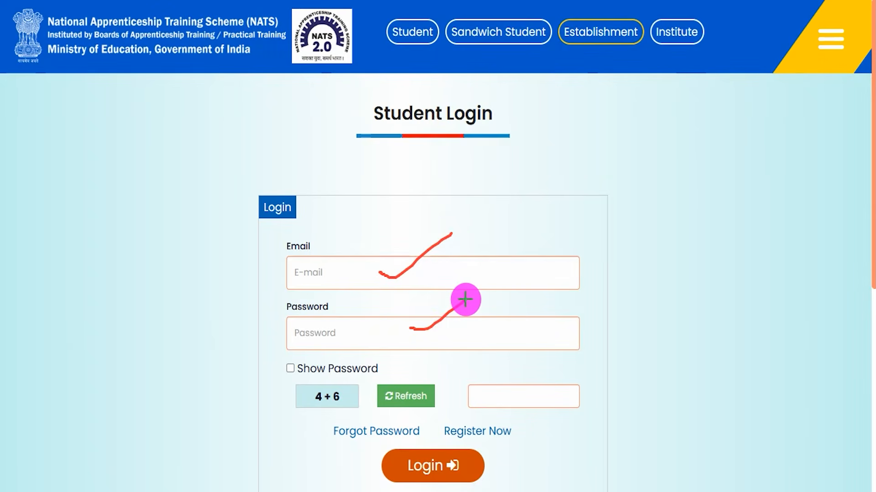
drag(313, 404, 338, 404)
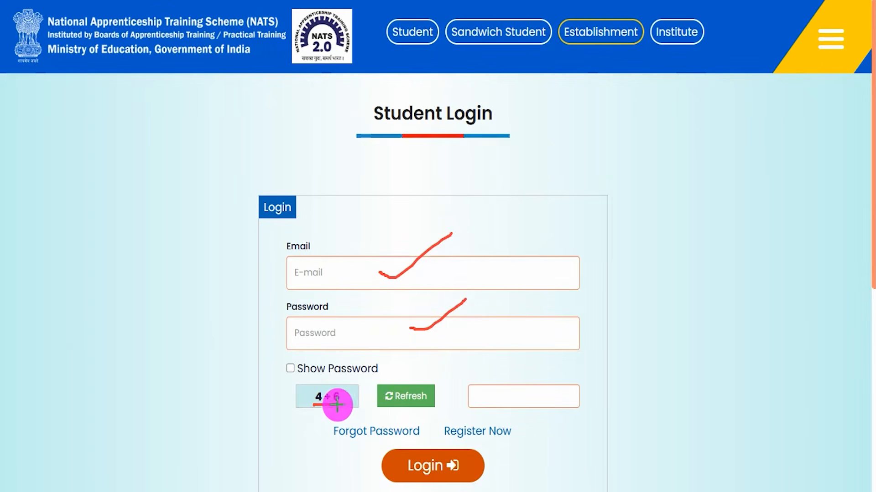
drag(538, 400, 593, 361)
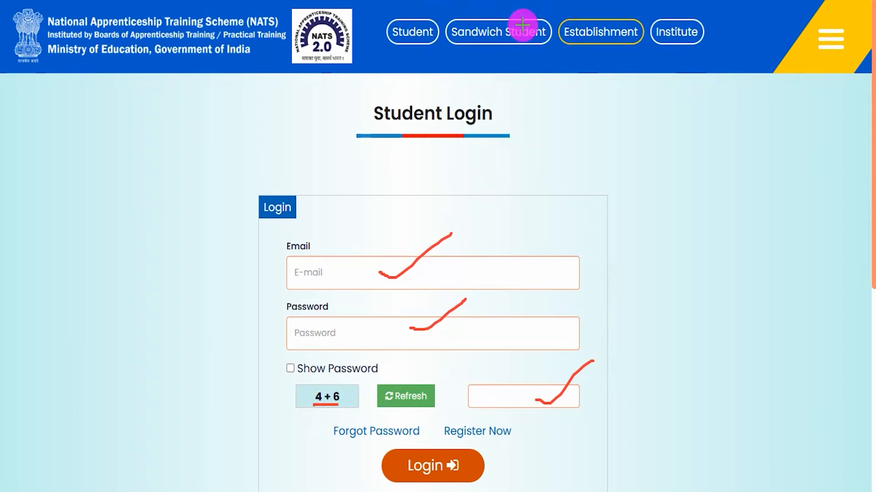
drag(691, 367, 484, 461)
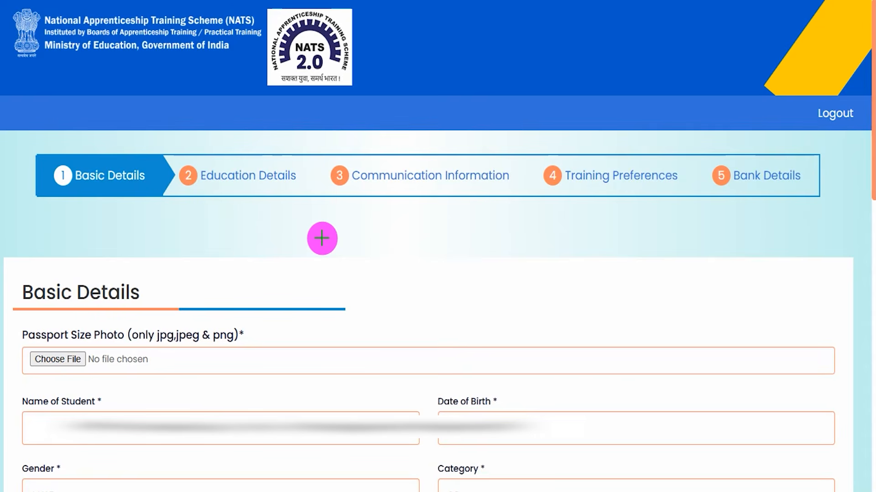
Review the five profile stages: Basic Details, Education Details, Communication Information, Training Preferences and Bank Details.
drag(130, 167, 179, 126)
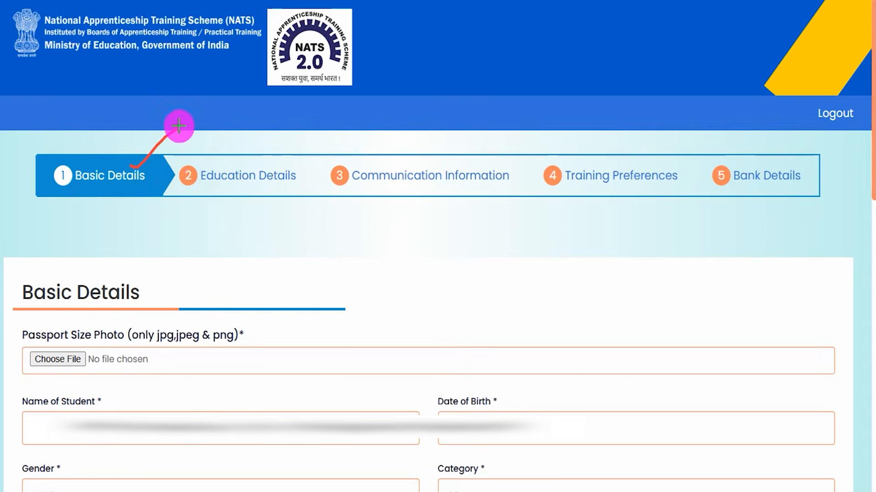
drag(267, 163, 305, 128)
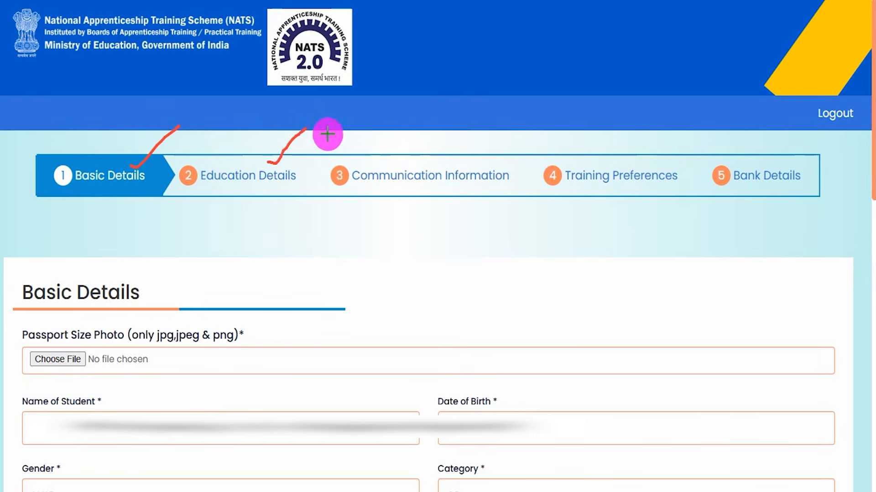
drag(433, 161, 457, 143)
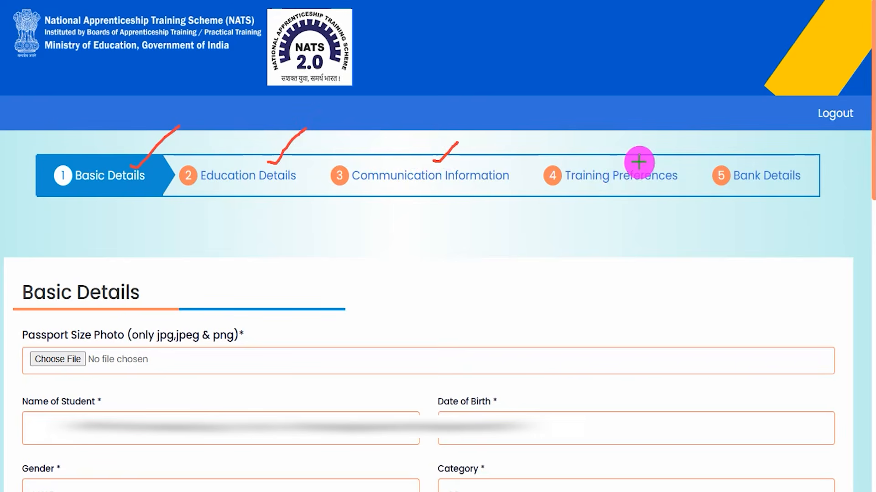
drag(641, 167, 661, 144)
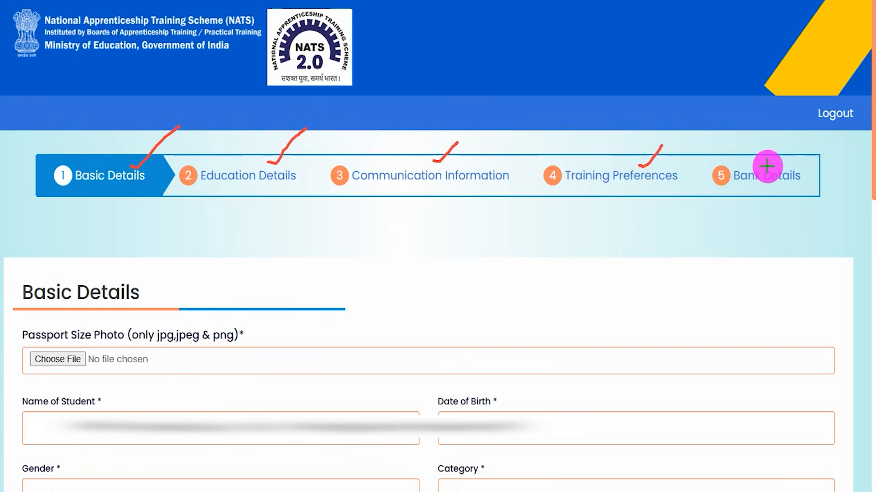
drag(765, 165, 789, 146)
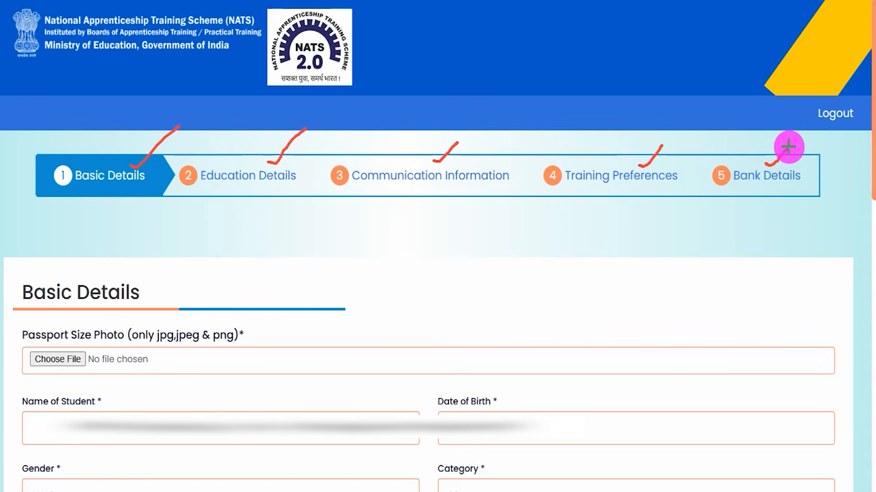
key(Escape)
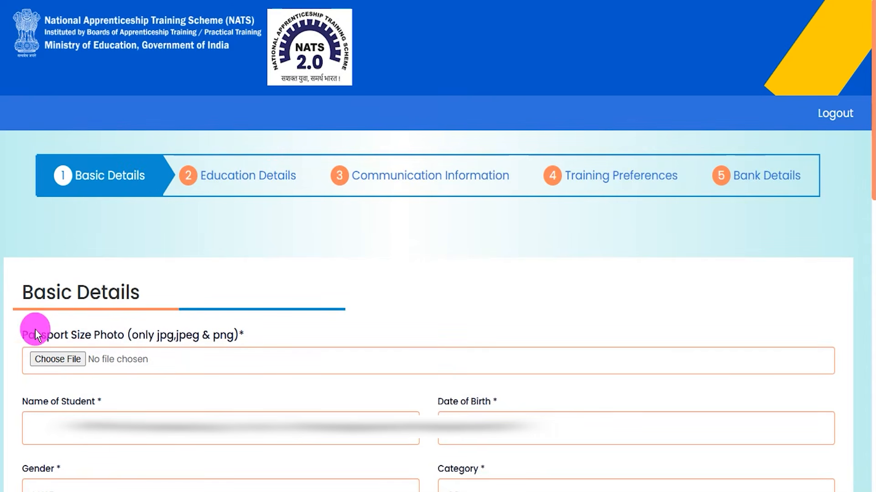
Examine the passport photo upload and its accepted formats in Basic Details, plus the mother's and father's name fields.
drag(42, 337, 89, 340)
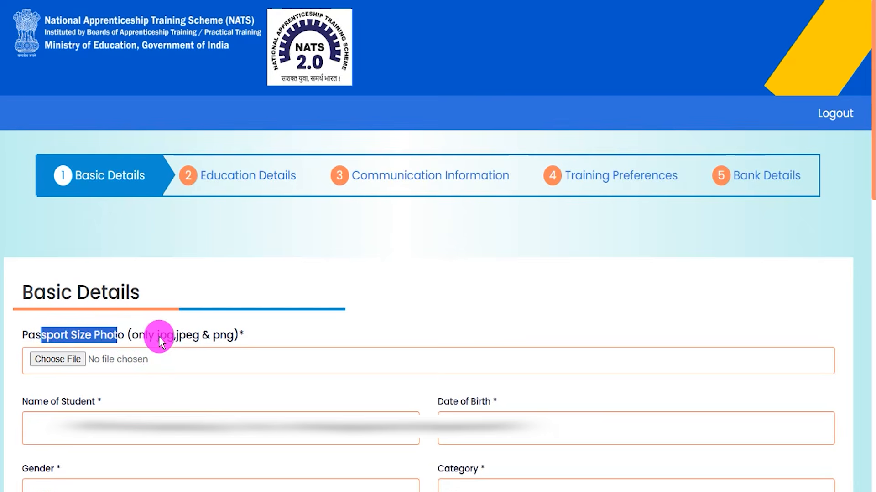
drag(158, 337, 169, 338)
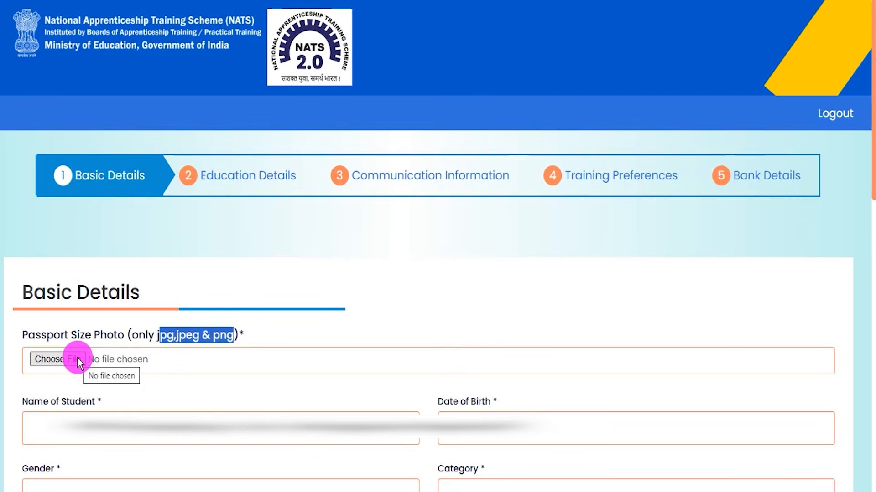
click(320, 395)
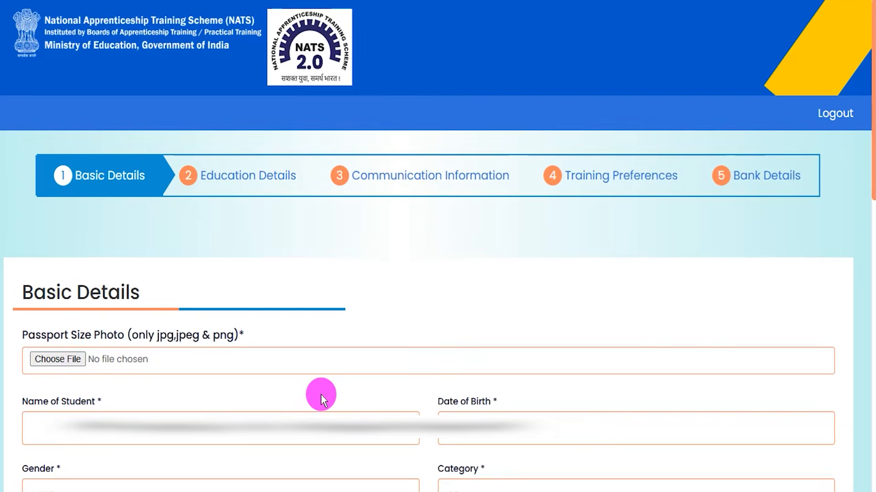
scroll(321, 395, down, 10)
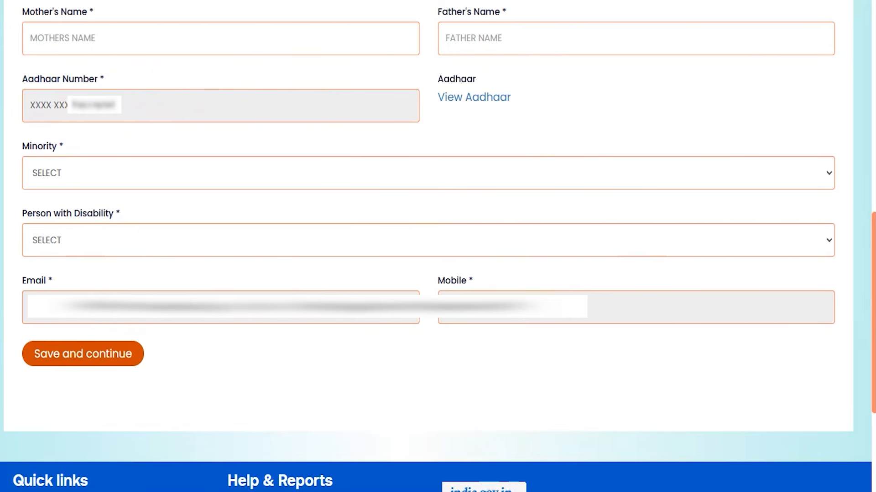
drag(305, 42, 351, 22)
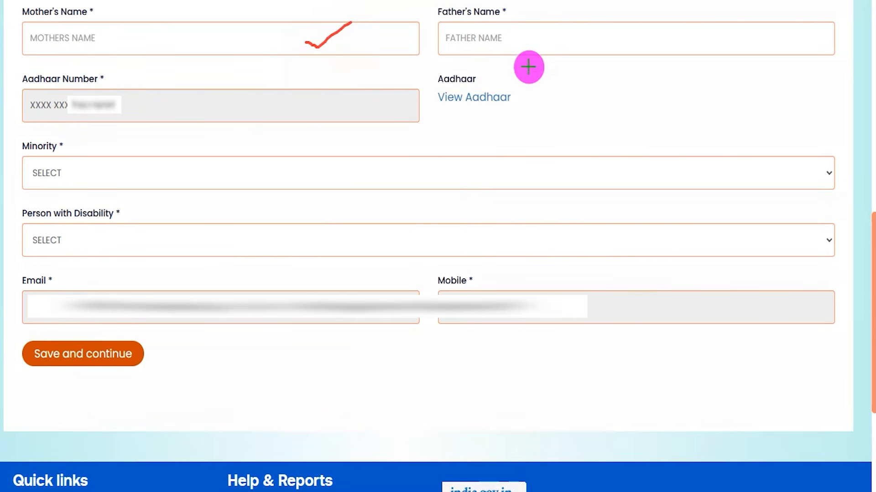
drag(543, 42, 582, 22)
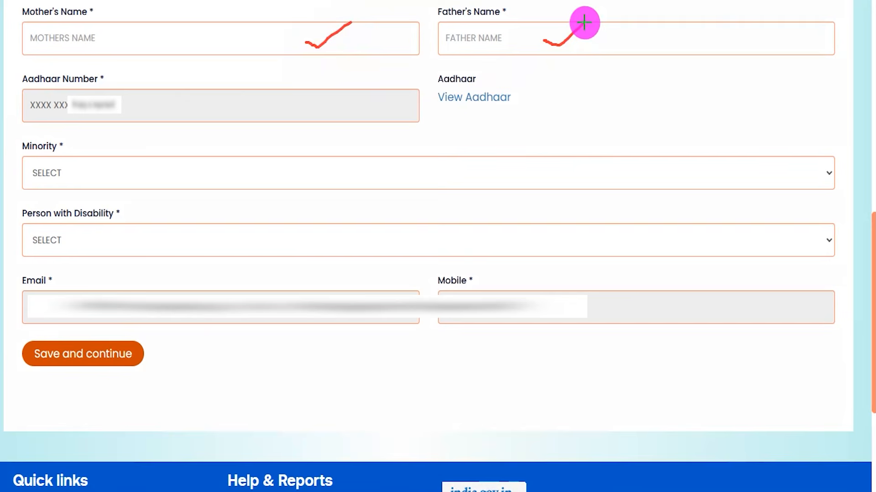
Set Minority to NO and Person with Disability to YES in the Basic Details form.
click(423, 179)
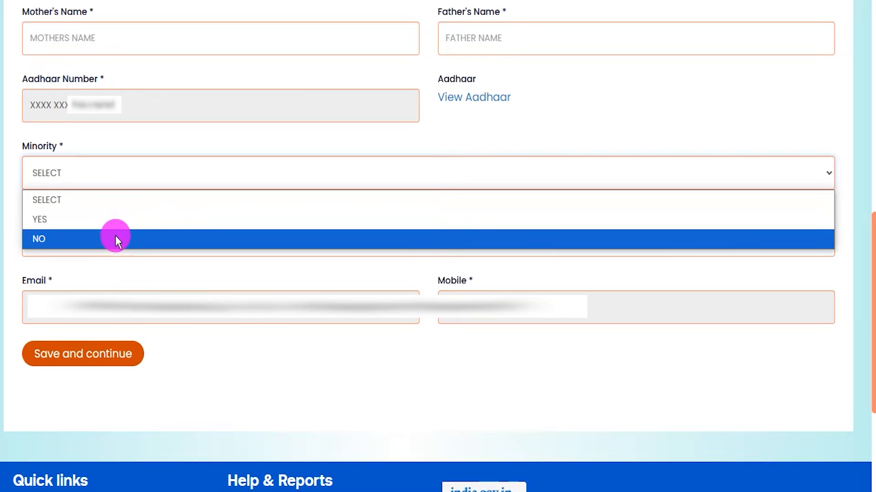
click(116, 237)
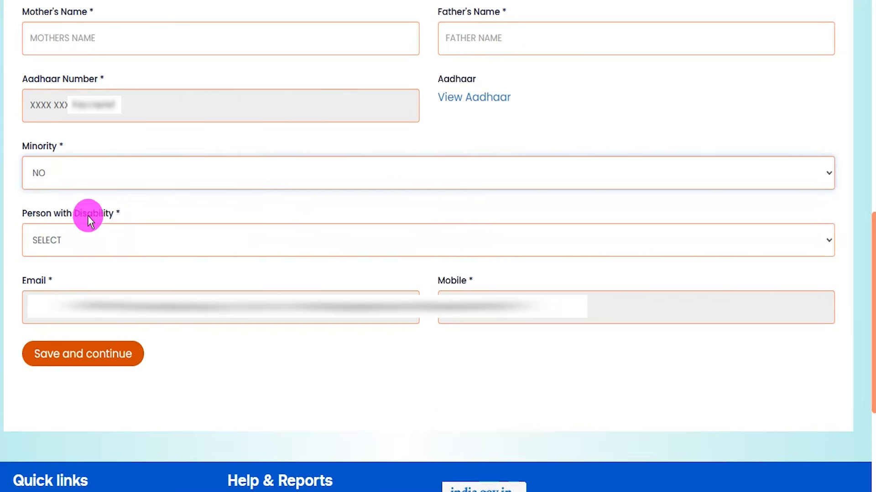
click(132, 244)
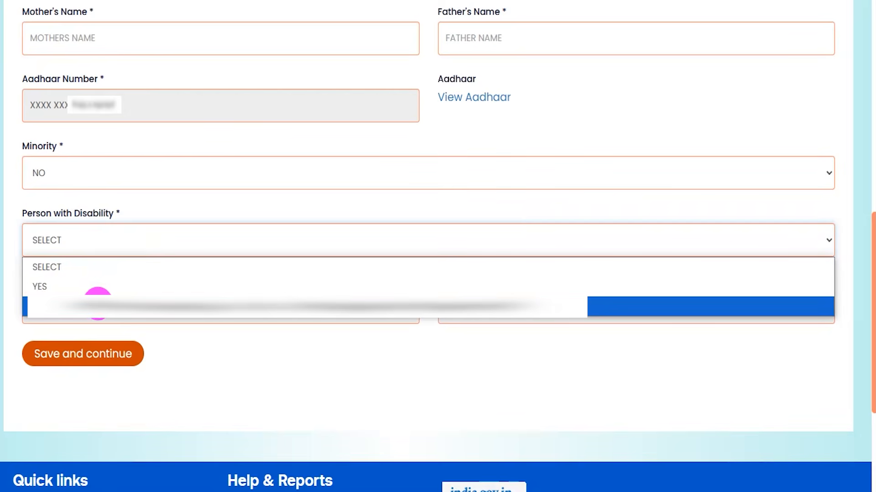
click(104, 287)
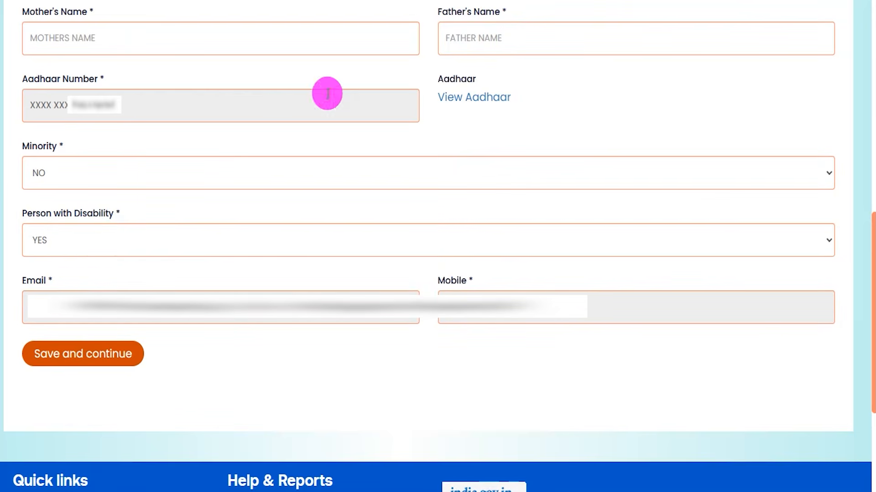
Examine the Email and Mobile fields and the option for saving the Basic Details.
drag(27, 279, 47, 281)
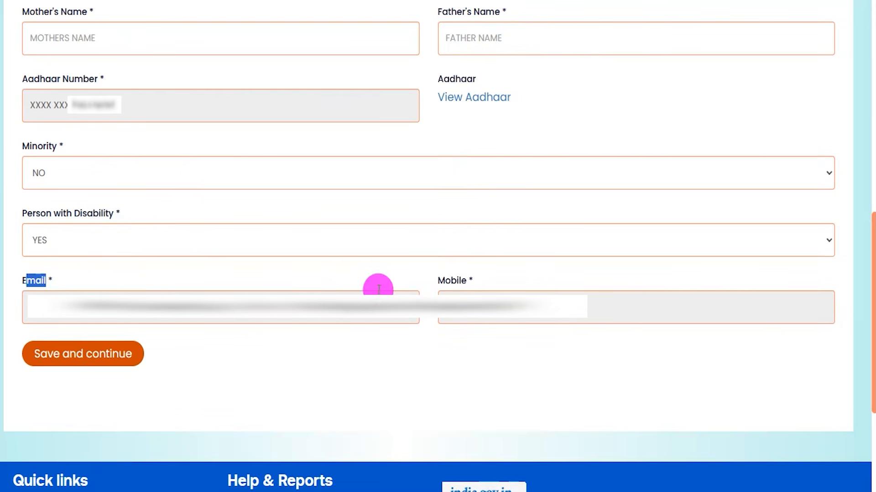
drag(445, 282, 465, 285)
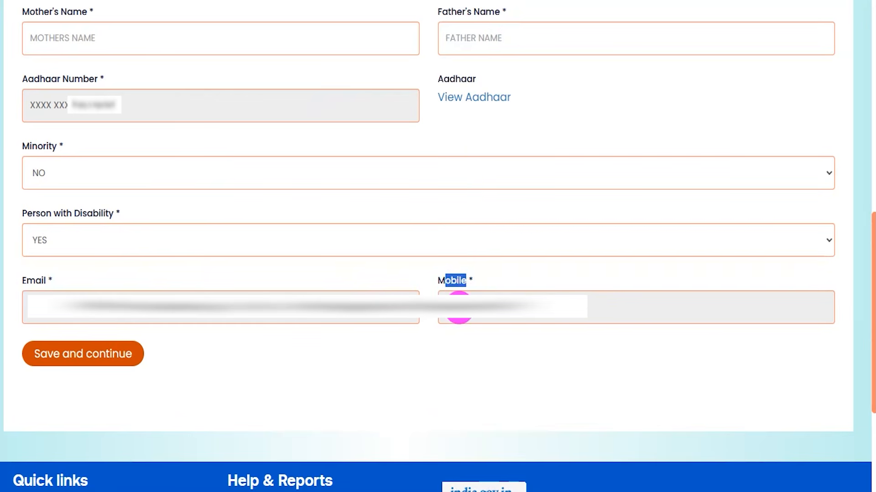
click(487, 1)
drag(424, 356, 160, 357)
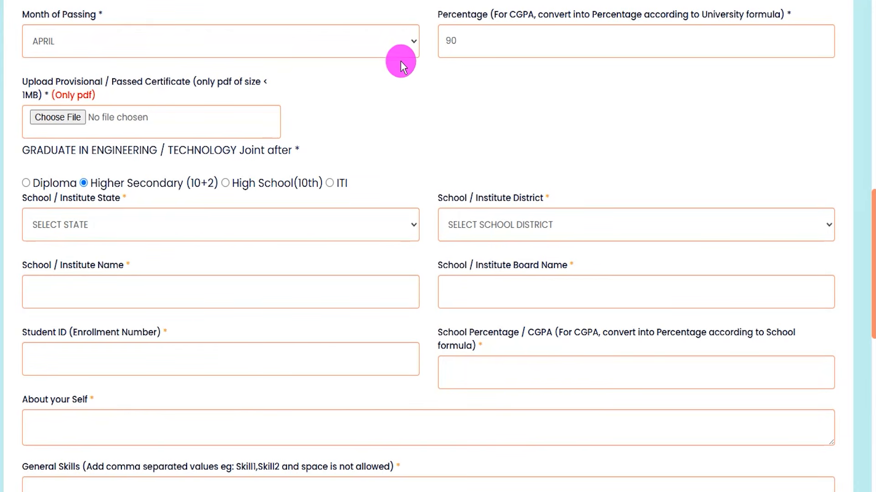
Review the education form's month of passing and percentage fields and the PDF requirements for uploading the provisional or passed certificate.
click(399, 48)
click(464, 89)
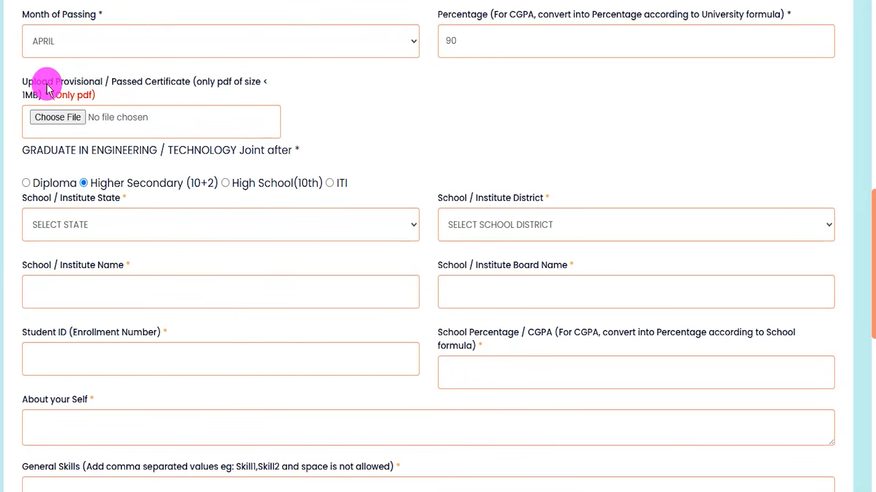
drag(167, 82, 250, 84)
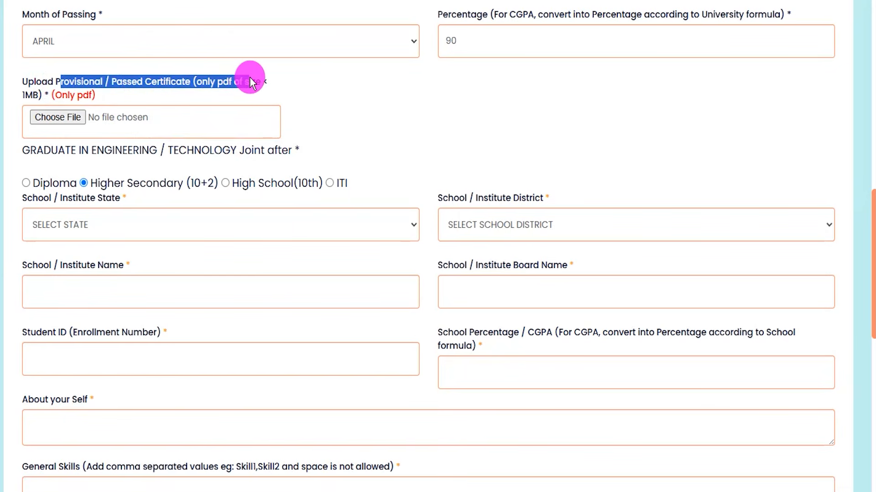
drag(30, 96, 91, 94)
click(133, 90)
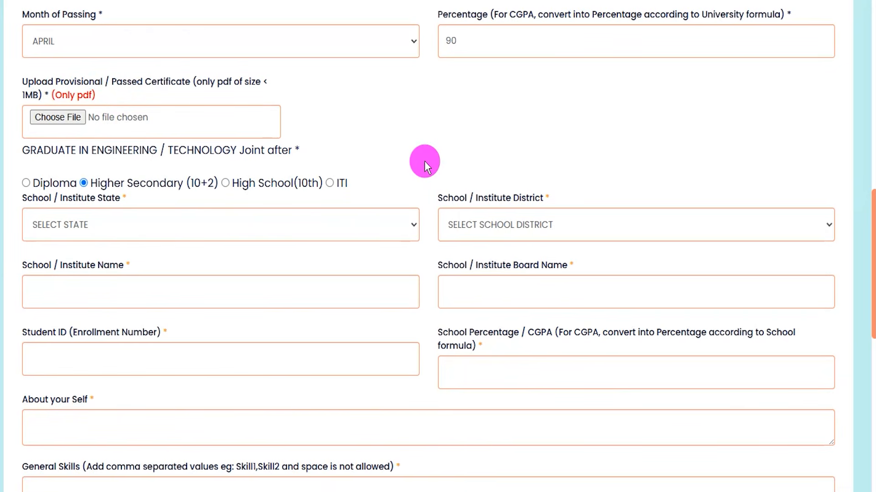
Choose Higher Secondary (10+2) as the pre-graduation qualification and set the school's state to UTTAR PRADESH and district to SHAMLI.
drag(44, 153, 258, 150)
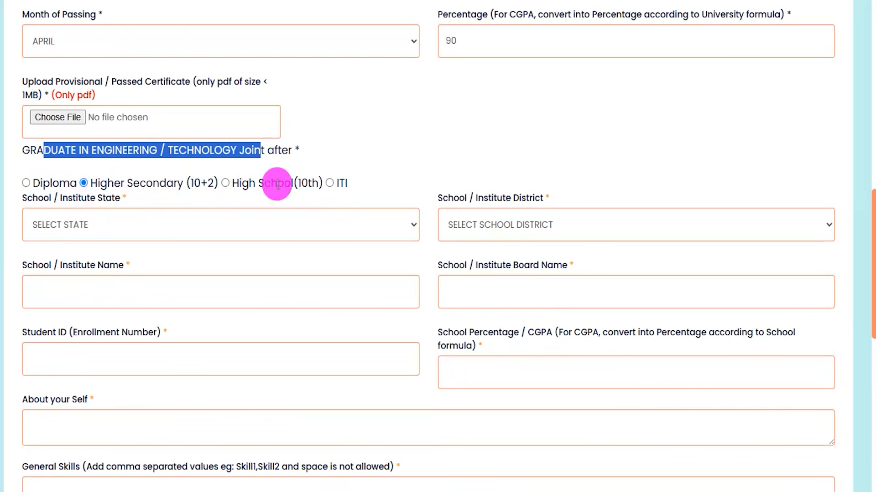
click(84, 183)
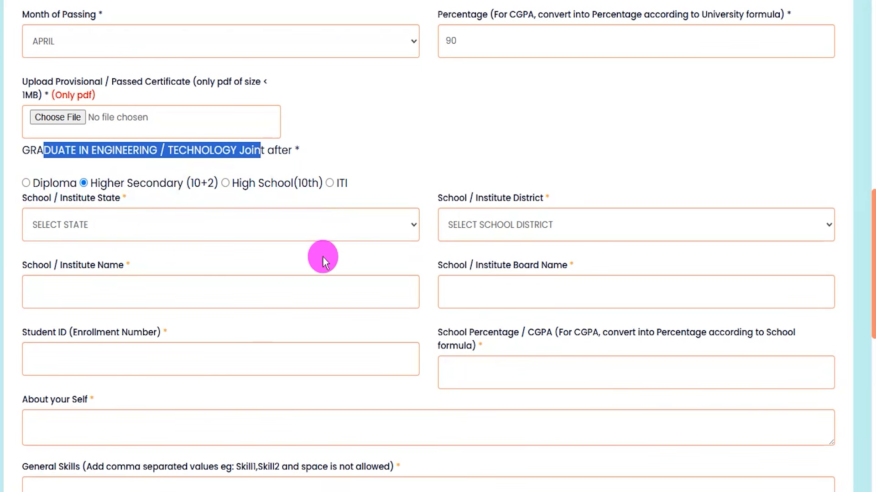
scroll(344, 245, down, 1)
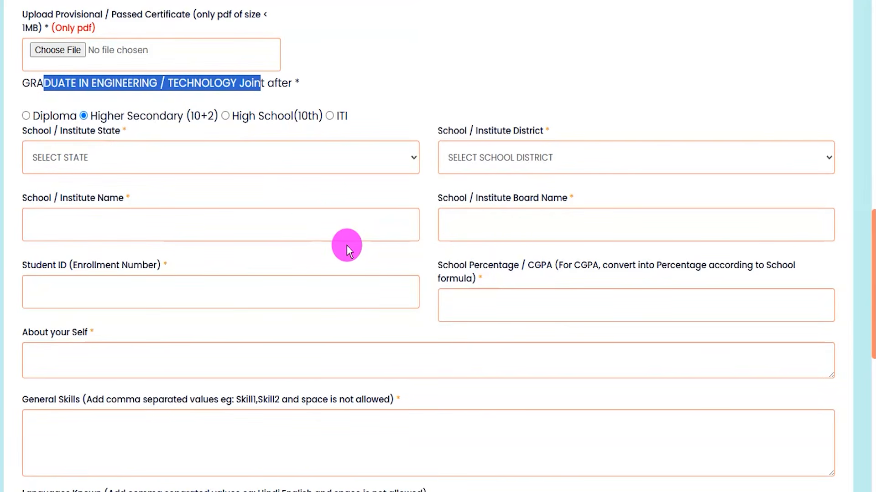
click(133, 155)
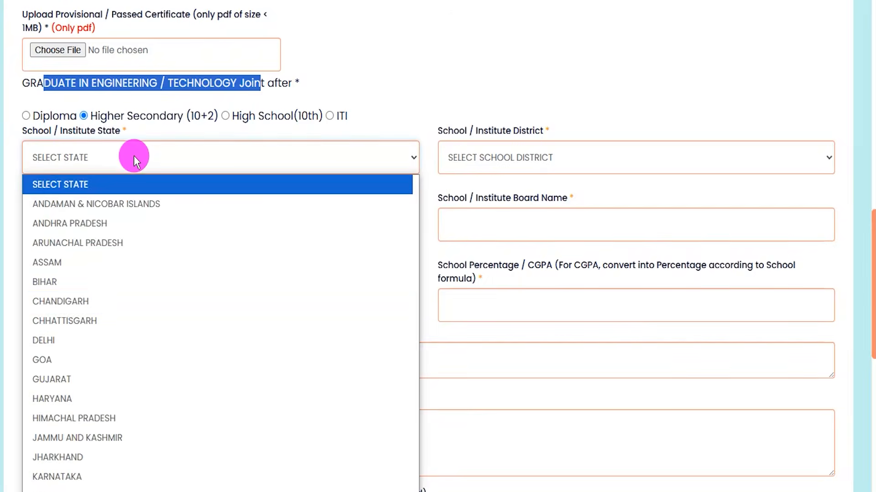
scroll(131, 309, down, 5)
click(114, 446)
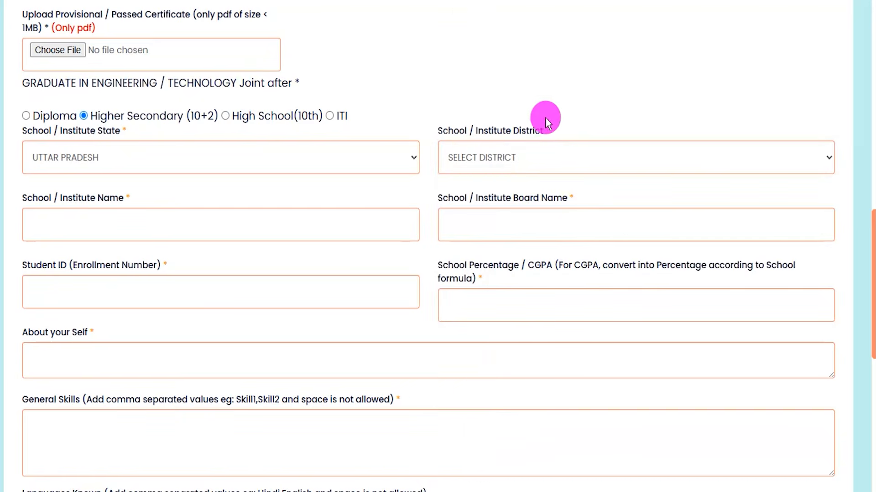
click(492, 160)
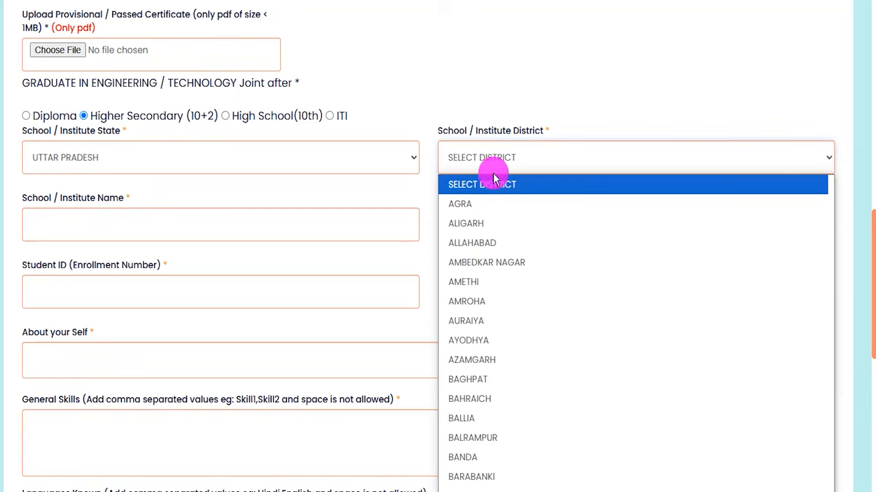
scroll(524, 328, down, 15)
scroll(524, 329, down, 10)
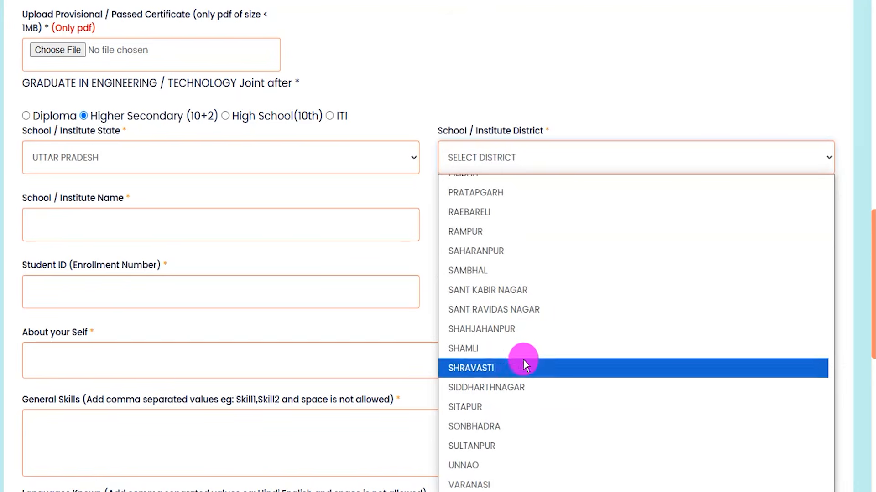
click(489, 352)
Examine the school name, board name, student ID, school percentage and About your Self fields.
click(110, 225)
click(500, 222)
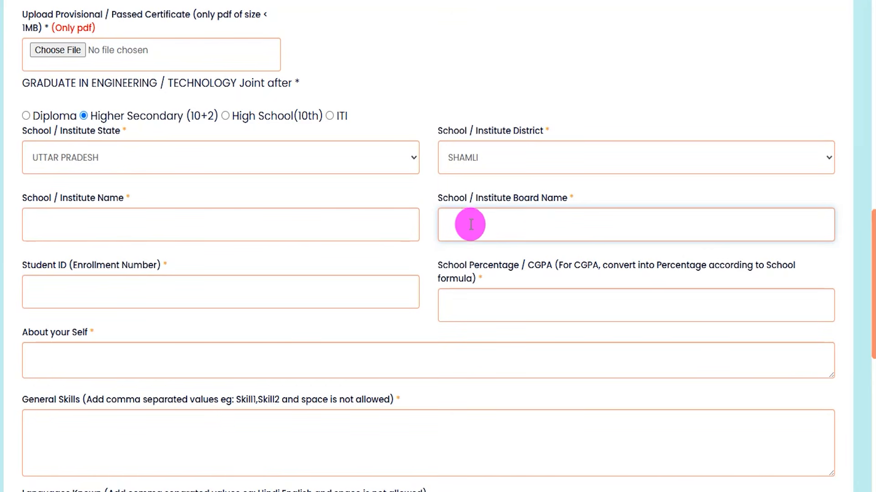
drag(27, 263, 131, 275)
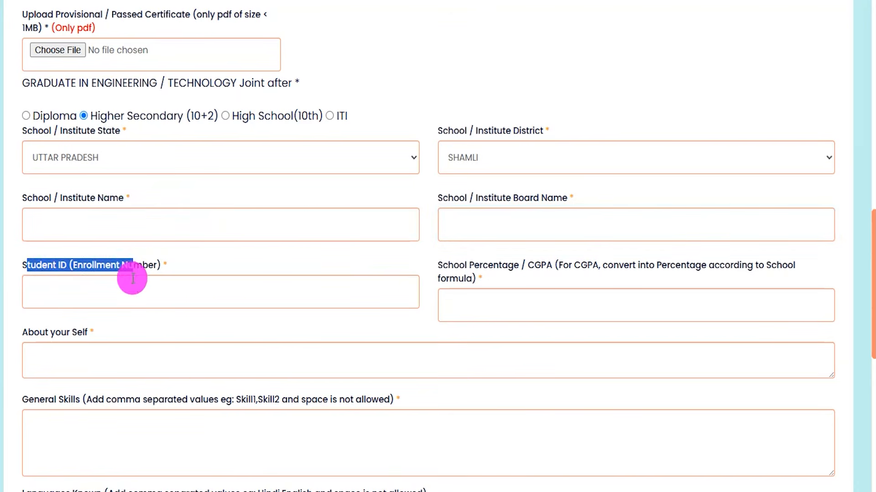
click(125, 293)
drag(437, 267, 715, 269)
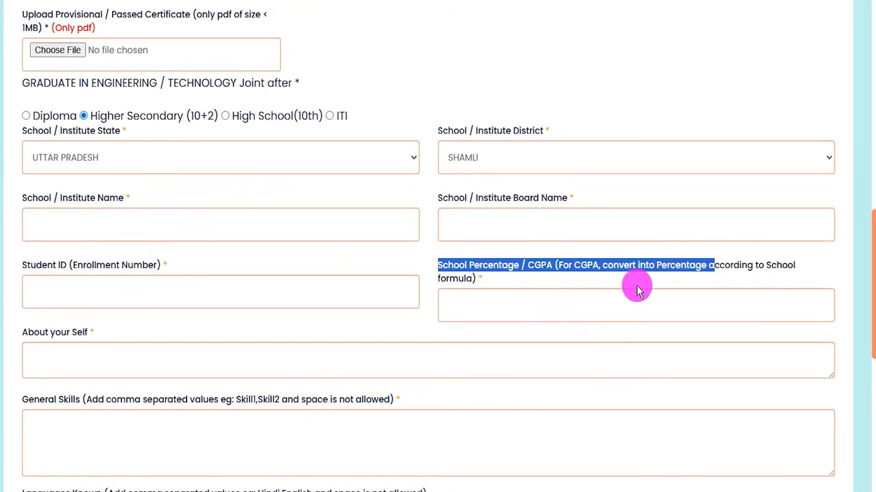
click(537, 305)
drag(24, 332, 82, 327)
click(93, 358)
Examine the General Skills and Languages Known fields with their comma-separated entry rules, and the option for saving the education details.
scroll(93, 358, down, 4)
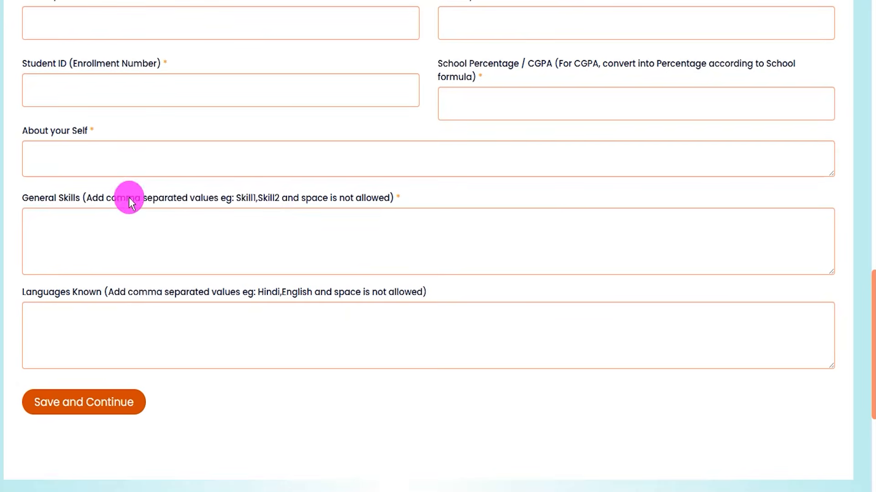
drag(23, 195, 288, 196)
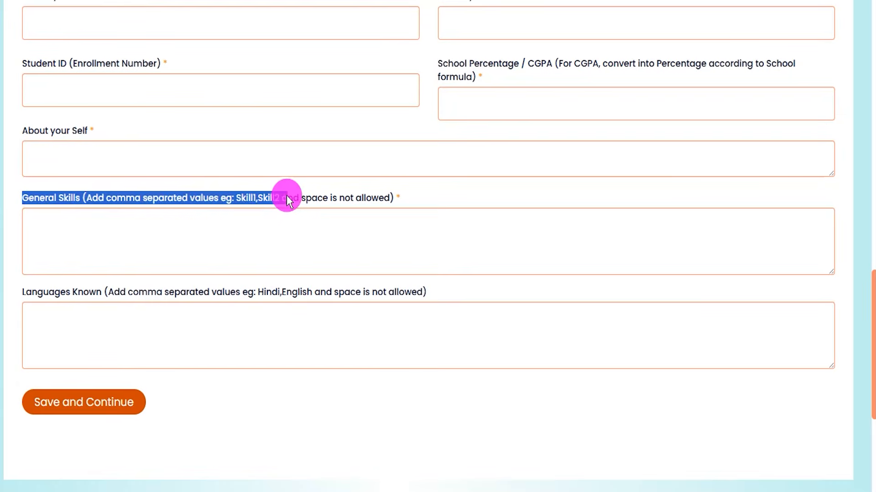
click(209, 237)
drag(31, 292, 322, 294)
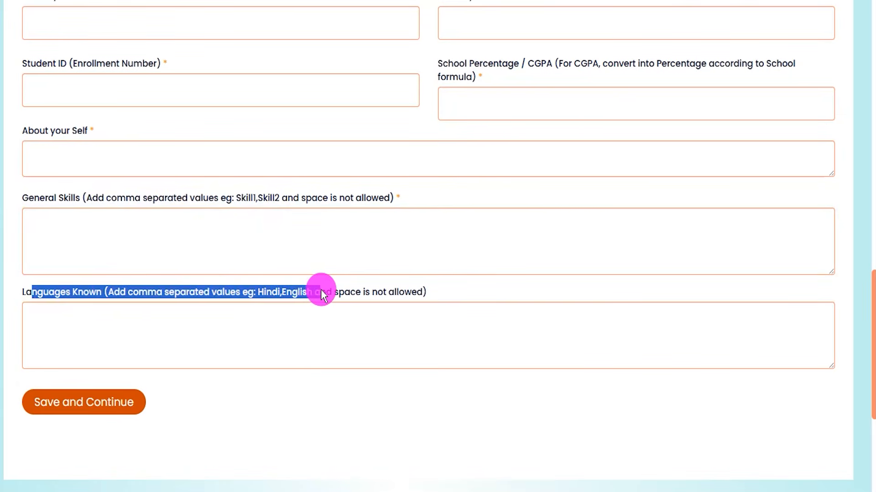
click(158, 315)
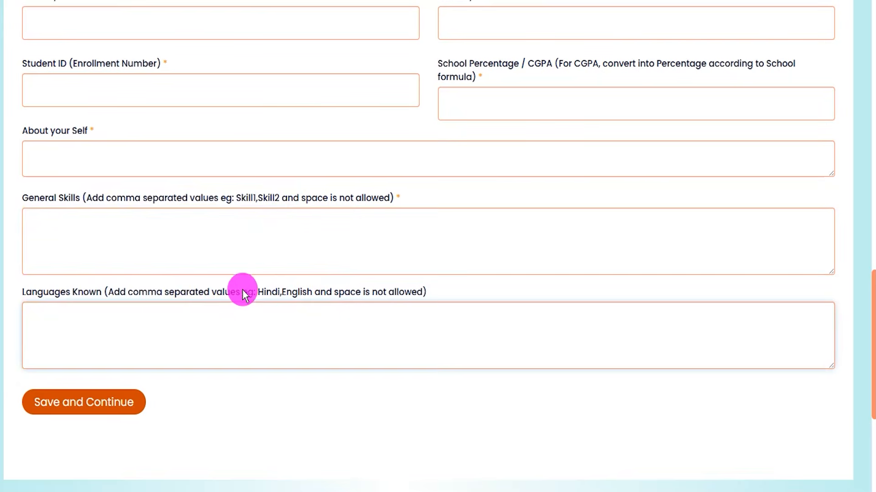
drag(258, 287, 276, 289)
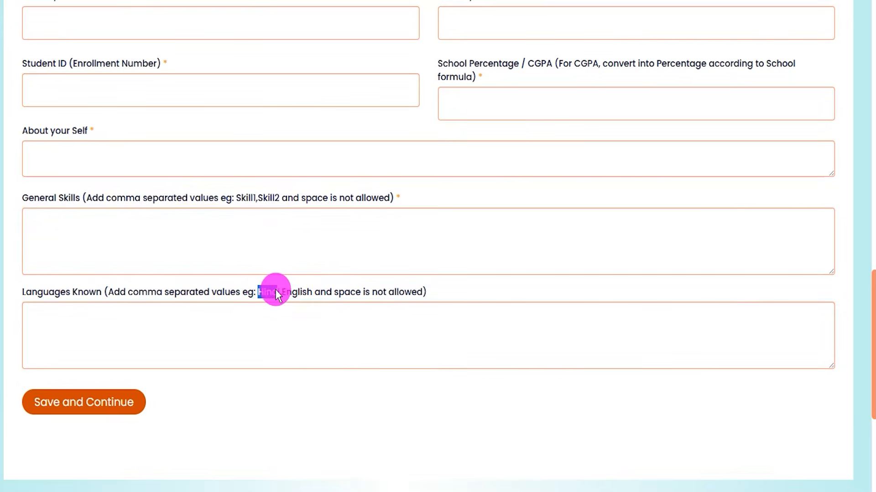
click(311, 289)
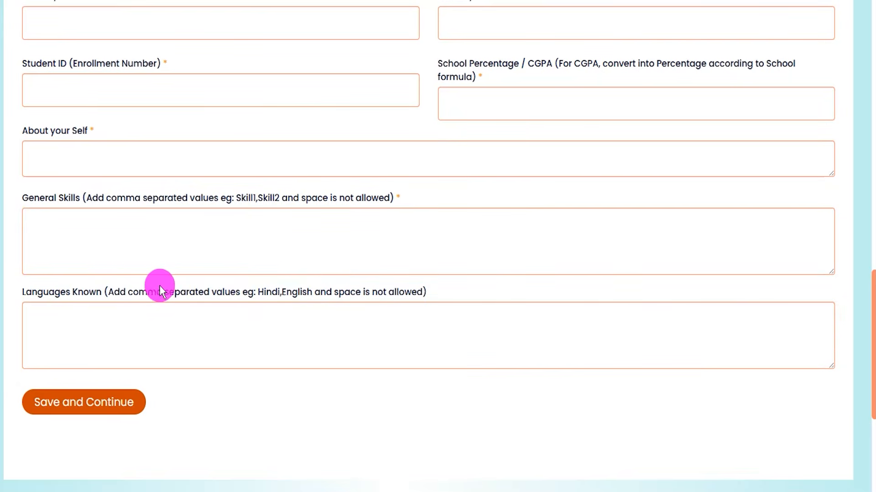
drag(33, 291, 312, 291)
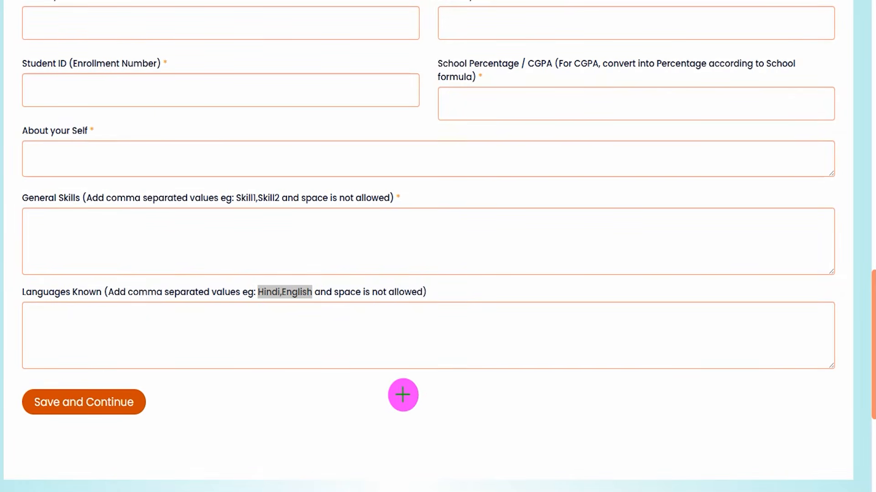
mouse_move(415, 391)
mouse_down()
mouse_move(210, 391)
mouse_move(155, 401)
mouse_up()
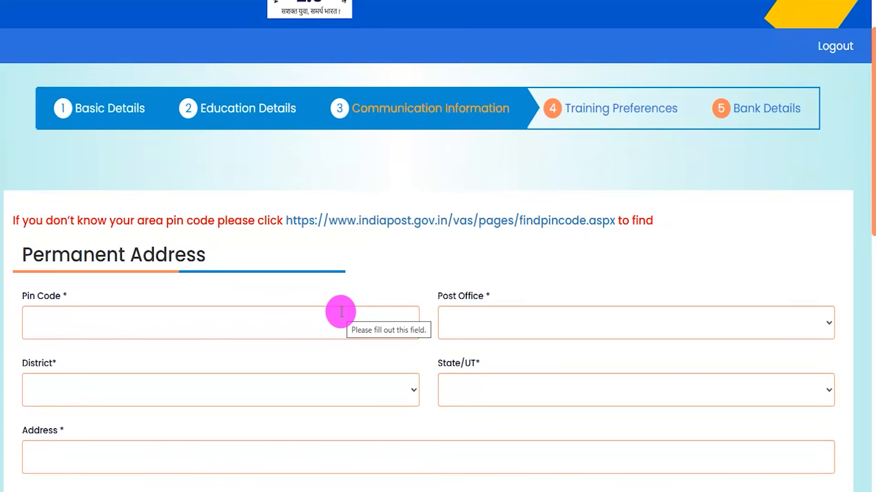
Examine the pin code lookup link and the Permanent Address fields for pin code, post office, district, state and address.
scroll(341, 312, up, 2)
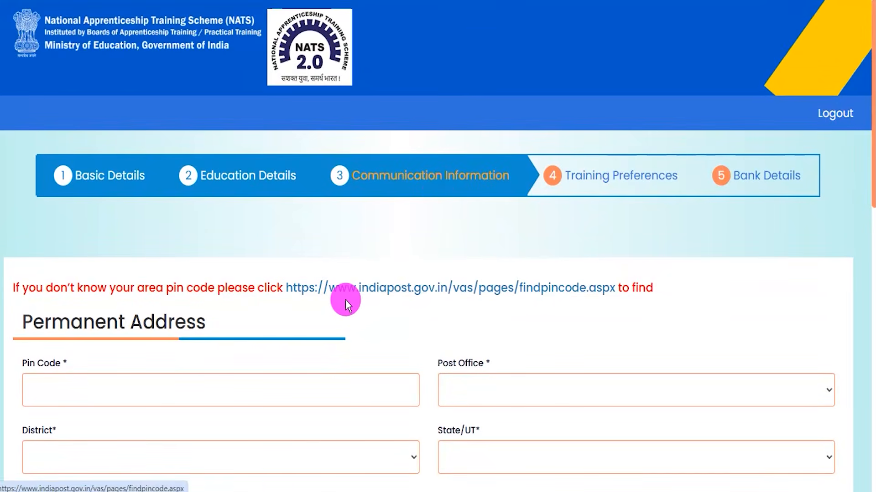
scroll(345, 299, down, 5)
drag(33, 120, 182, 121)
click(118, 186)
click(451, 202)
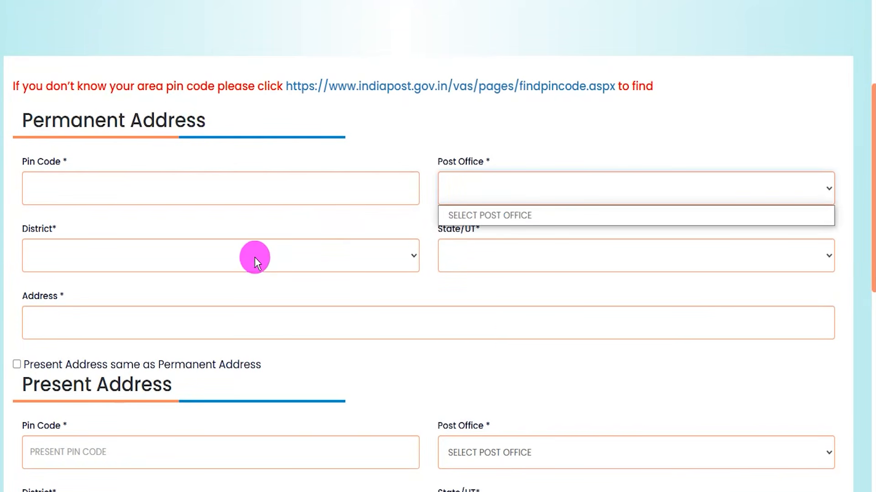
click(228, 258)
click(499, 258)
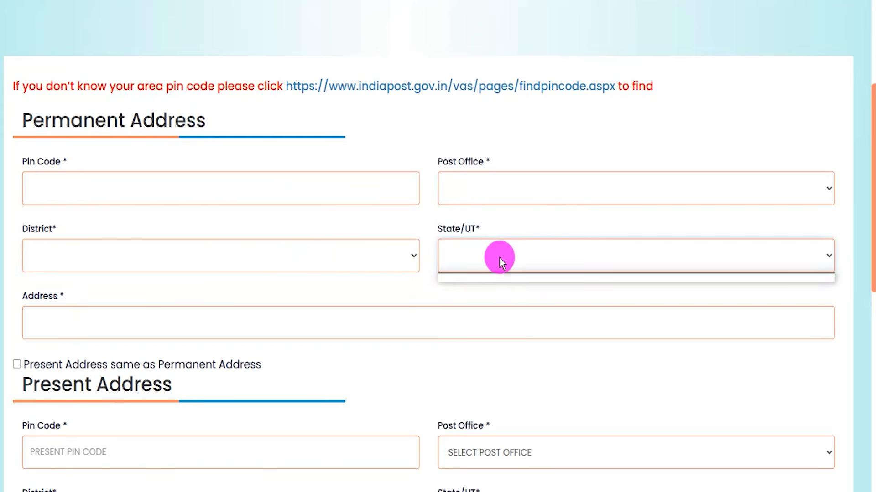
click(370, 289)
click(196, 325)
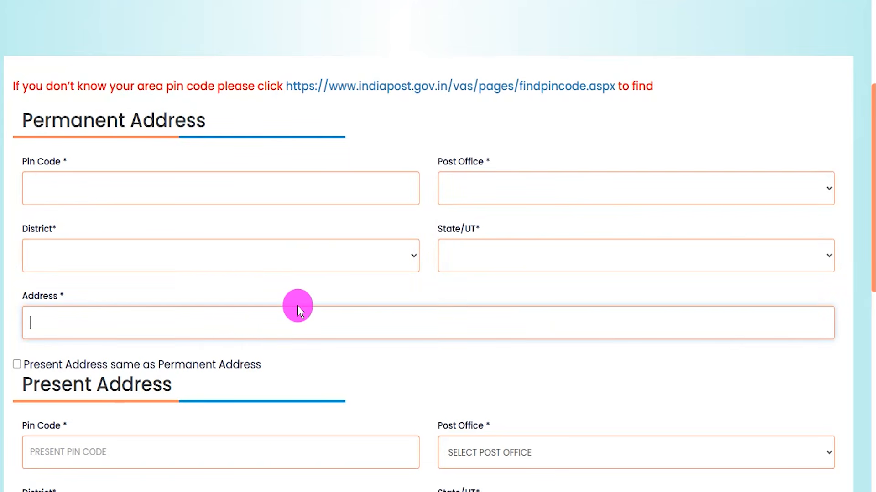
Compare the Permanent Address and Present Address sections, and find the option for saving the communication details.
scroll(298, 306, down, 3)
drag(30, 251, 159, 250)
scroll(160, 249, up, 2)
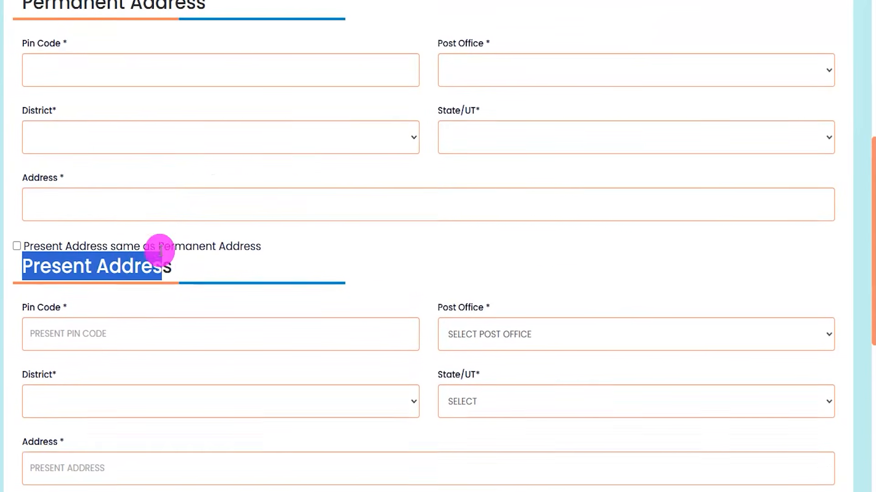
drag(33, 53, 161, 52)
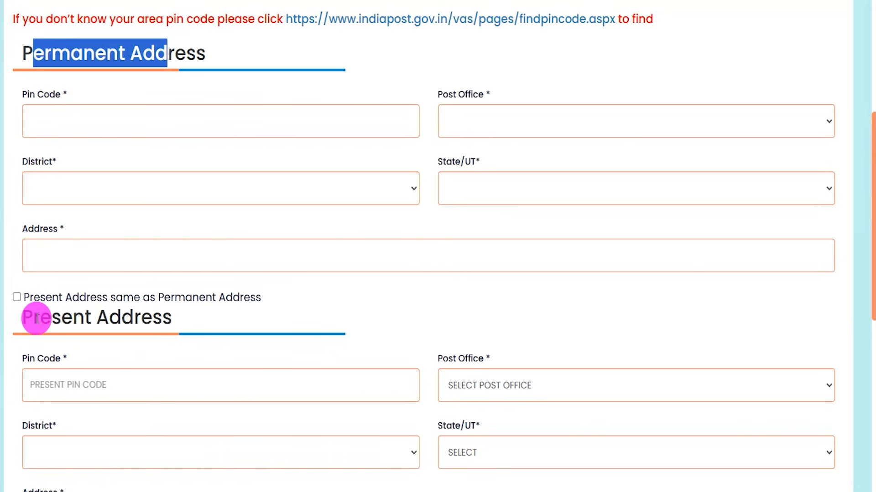
drag(41, 318, 121, 320)
click(56, 318)
drag(57, 318, 91, 313)
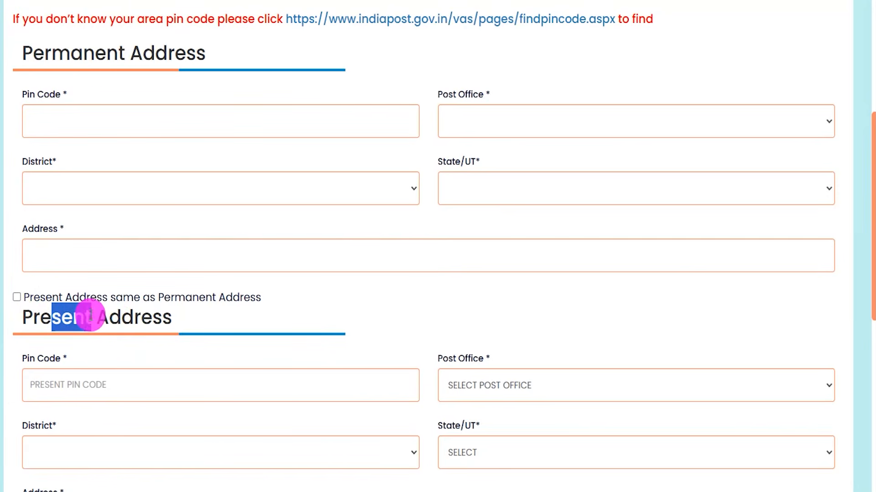
drag(58, 53, 166, 53)
scroll(316, 287, down, 7)
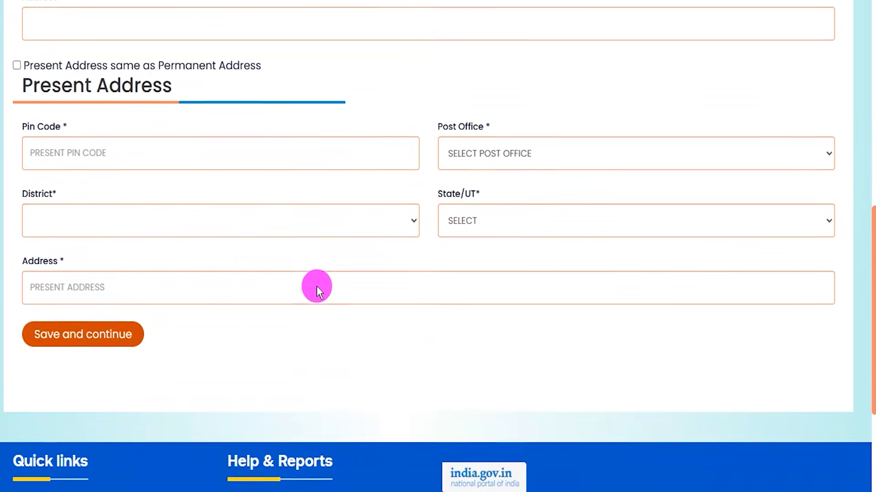
scroll(291, 266, up, 3)
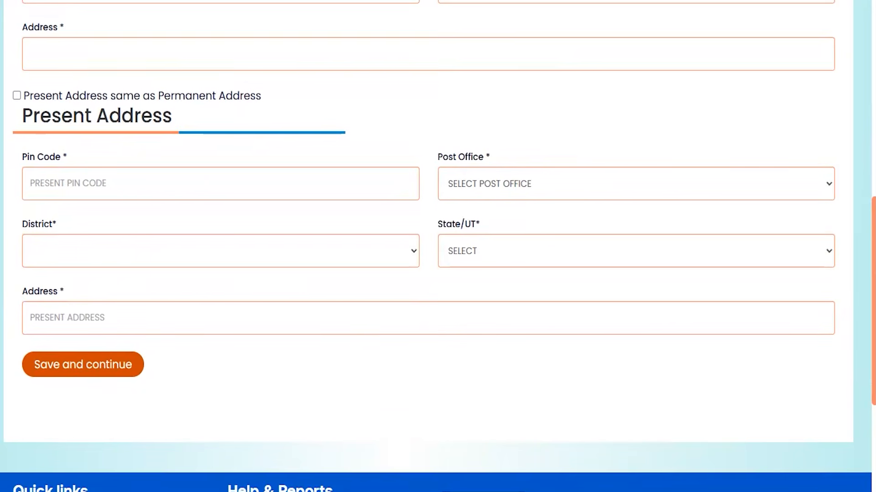
drag(363, 361, 159, 363)
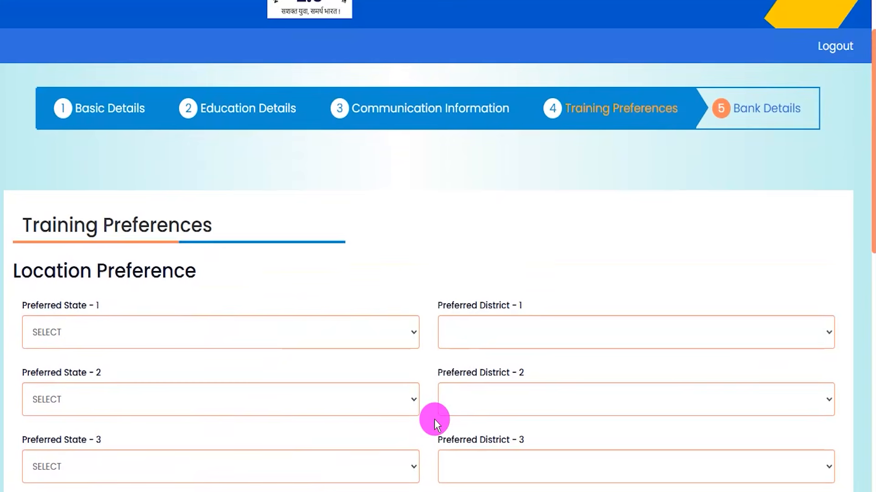
Set the first preferred training state to ANDHRA PRADESH and view the districts offered for it.
scroll(434, 419, down, 1)
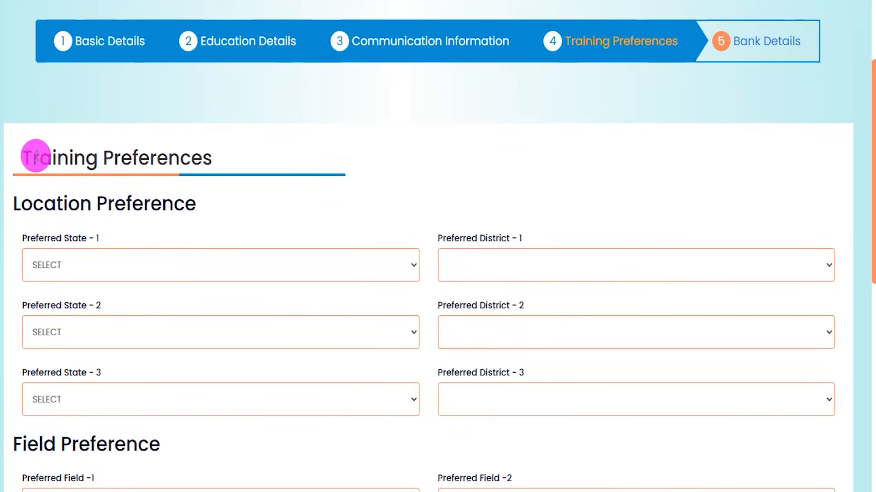
drag(37, 157, 118, 152)
drag(43, 203, 126, 204)
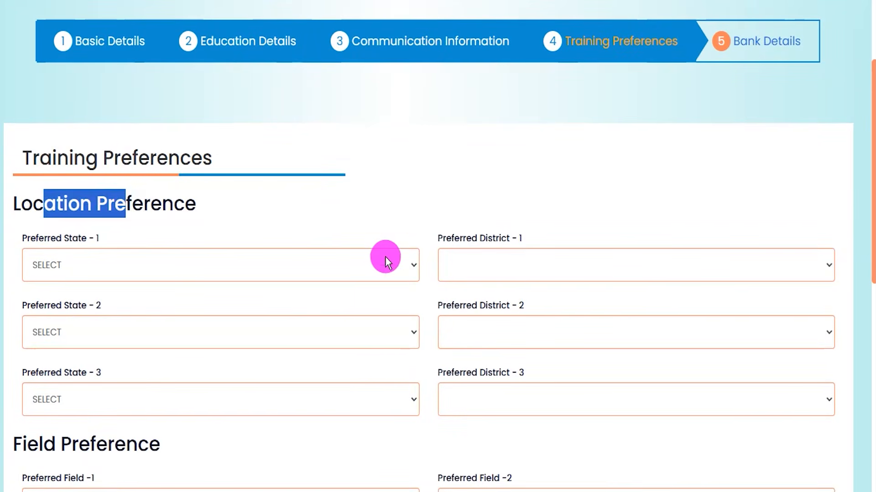
scroll(385, 258, down, 2)
click(288, 140)
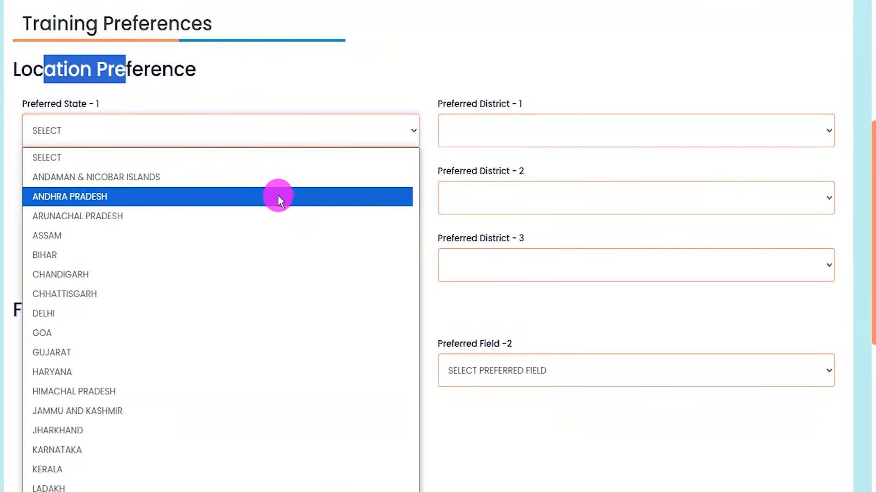
click(278, 196)
click(509, 137)
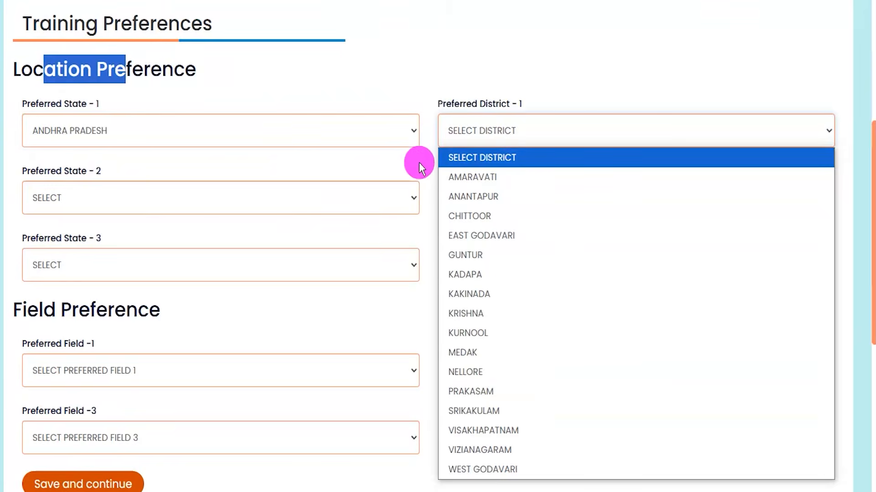
click(402, 169)
Set the second preferred location to ASSAM, district BONGAIGAON, and the third to KARNATAKA, district DAVANAGERE.
click(319, 201)
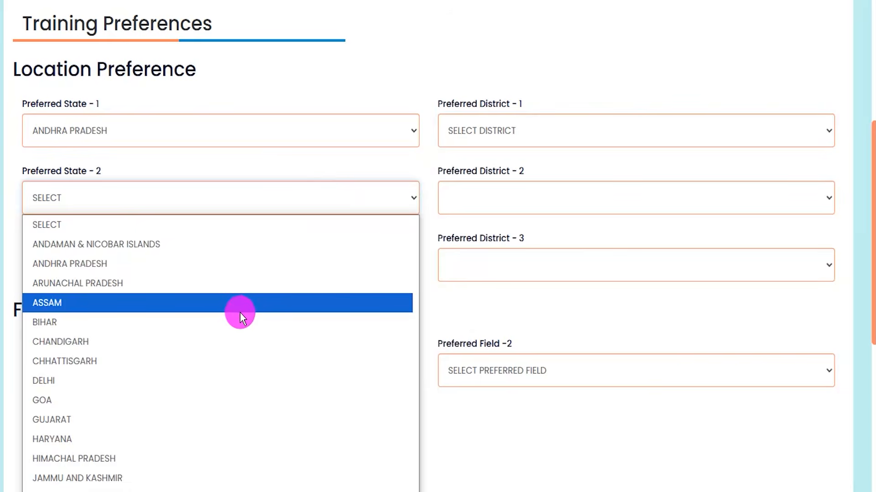
click(241, 318)
click(495, 212)
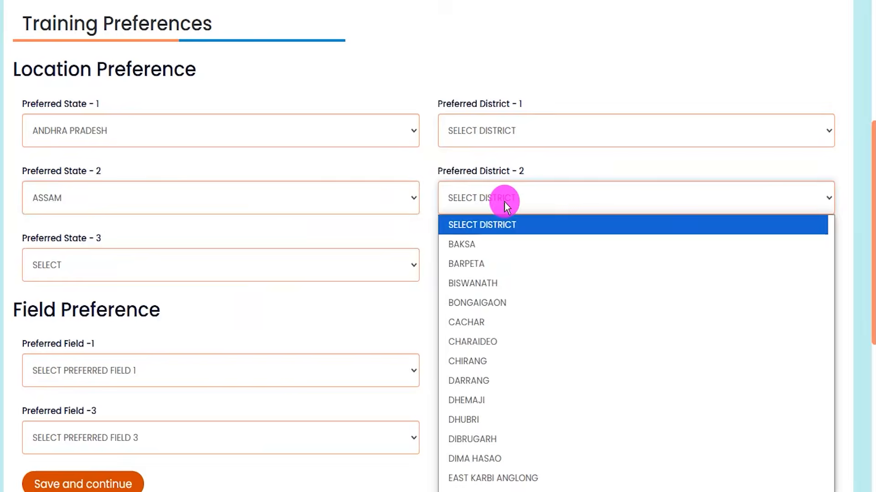
click(494, 299)
click(107, 273)
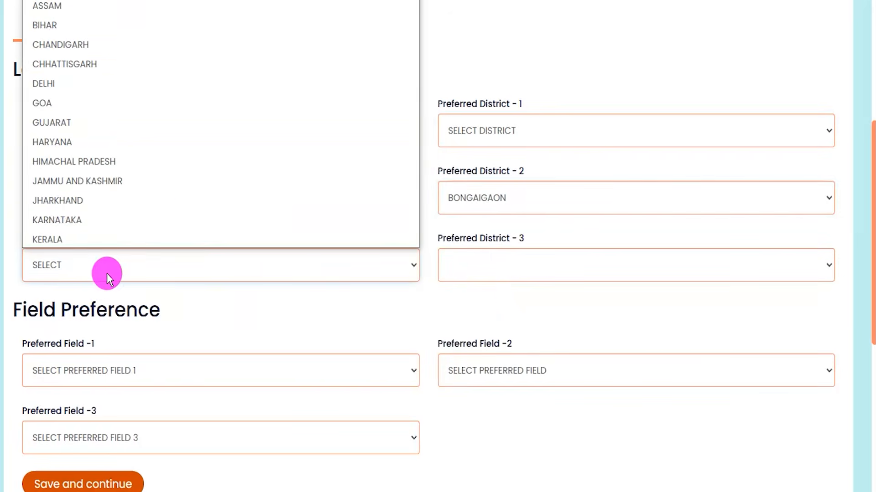
click(107, 218)
click(493, 266)
click(486, 234)
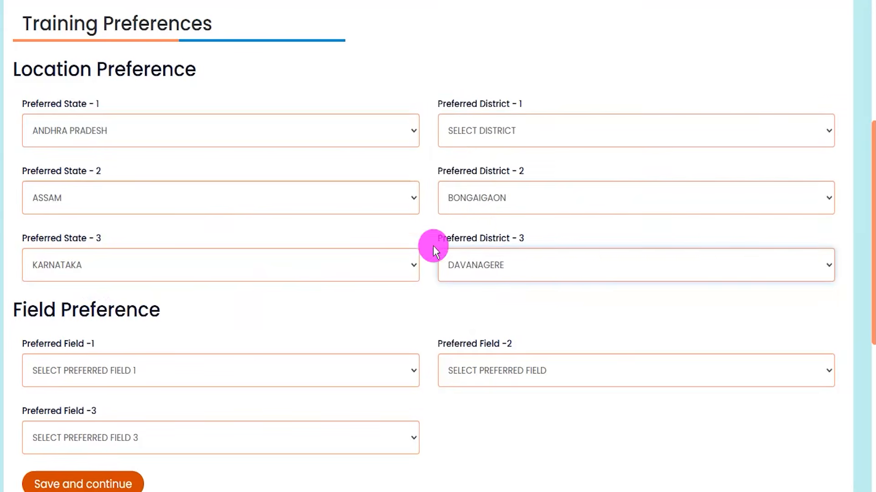
Choose EDUCATION, ELECTRONICS and FOOD AND BEVERAGE as the first, second and third preferred training fields.
drag(27, 312, 96, 312)
scroll(303, 326, down, 3)
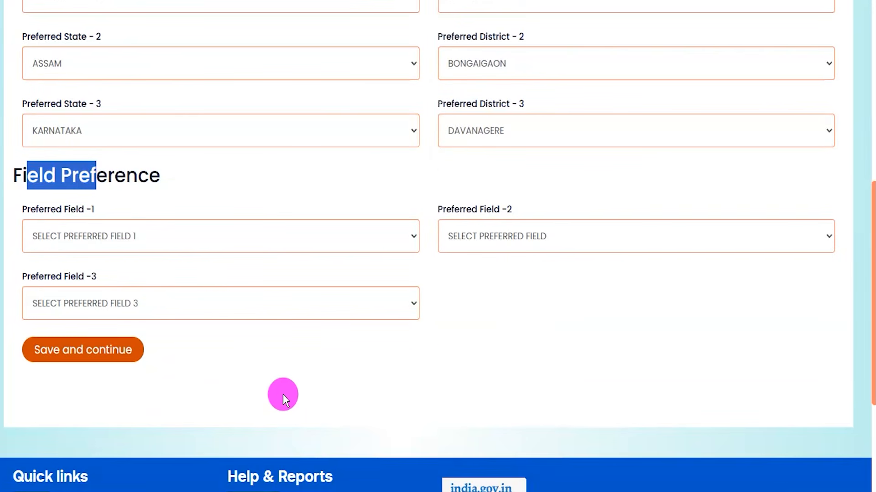
click(250, 236)
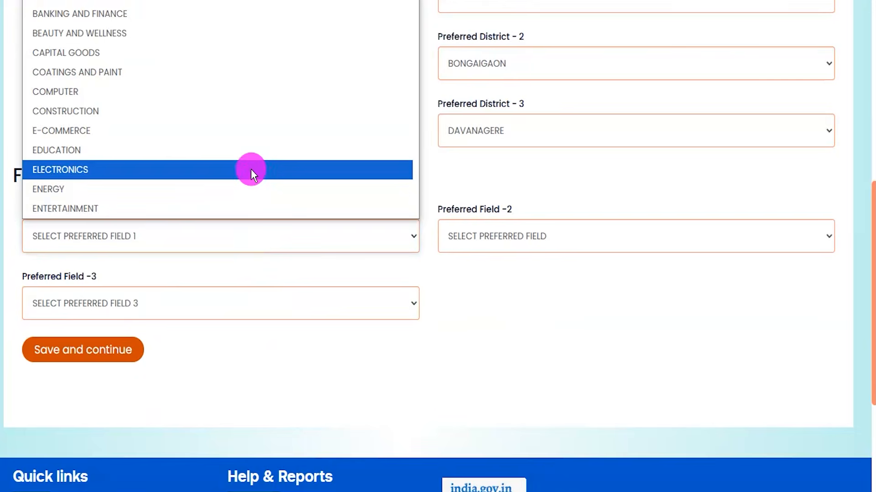
click(270, 148)
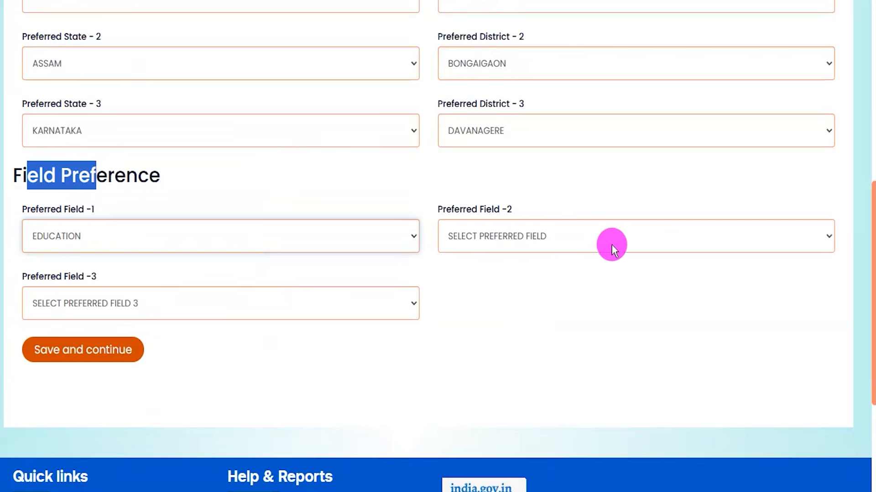
click(611, 245)
click(552, 151)
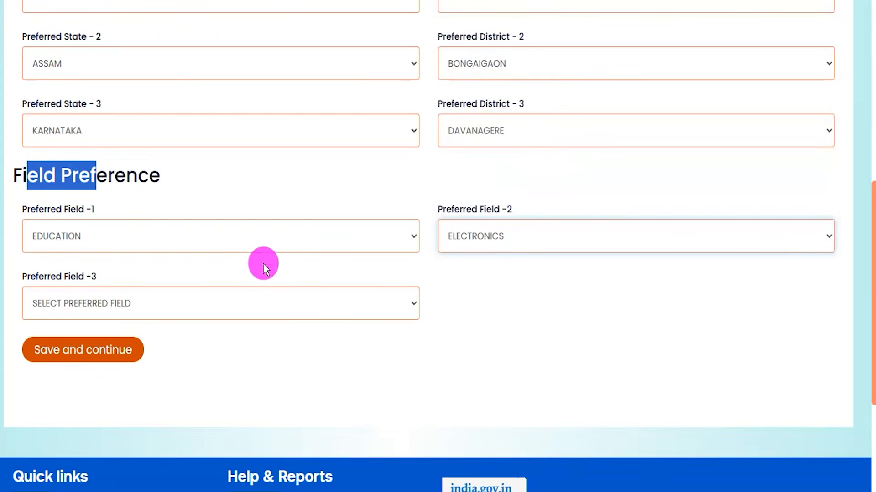
click(224, 309)
click(186, 219)
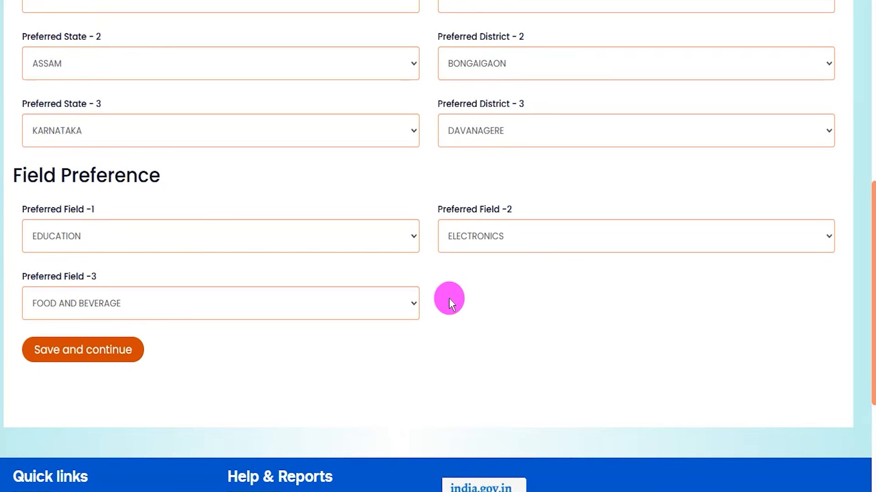
Review the choices for the first and second preferred fields and the option for saving the training preferences.
click(318, 243)
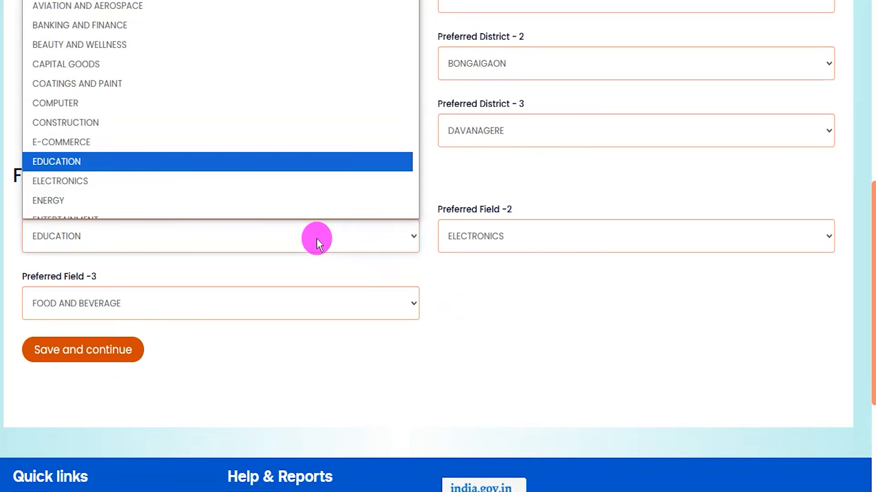
click(319, 242)
click(340, 311)
click(473, 245)
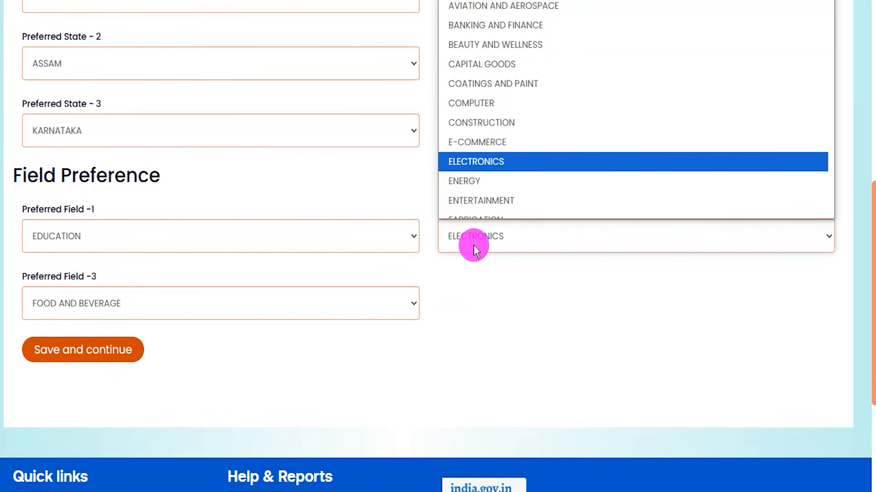
click(466, 311)
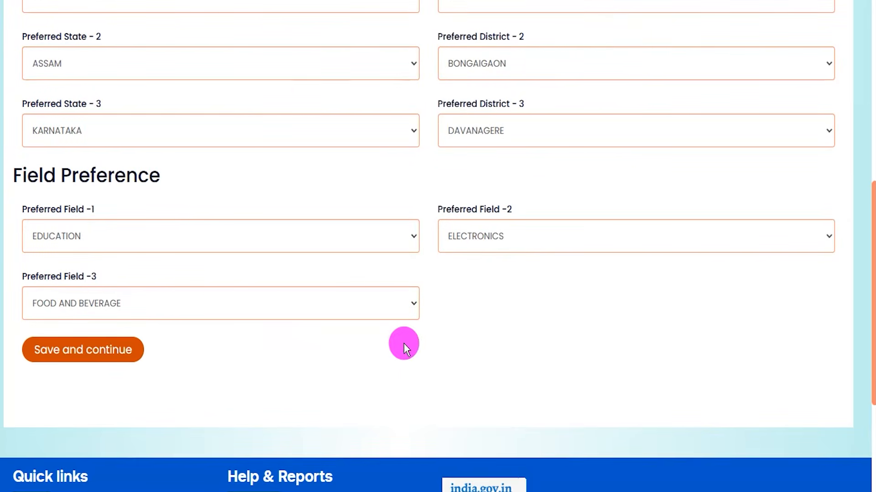
drag(319, 342, 149, 351)
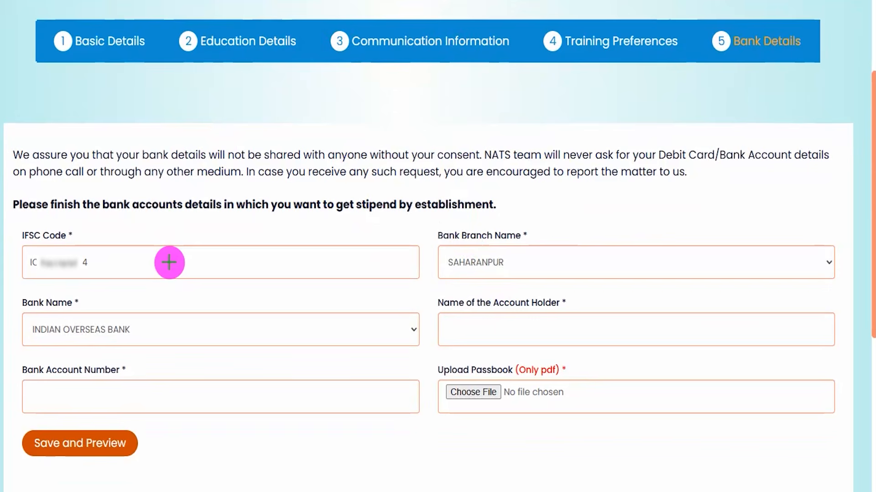
Examine the IFSC Code, Bank Branch Name and Bank Name fields of the bank details form.
drag(169, 263, 227, 233)
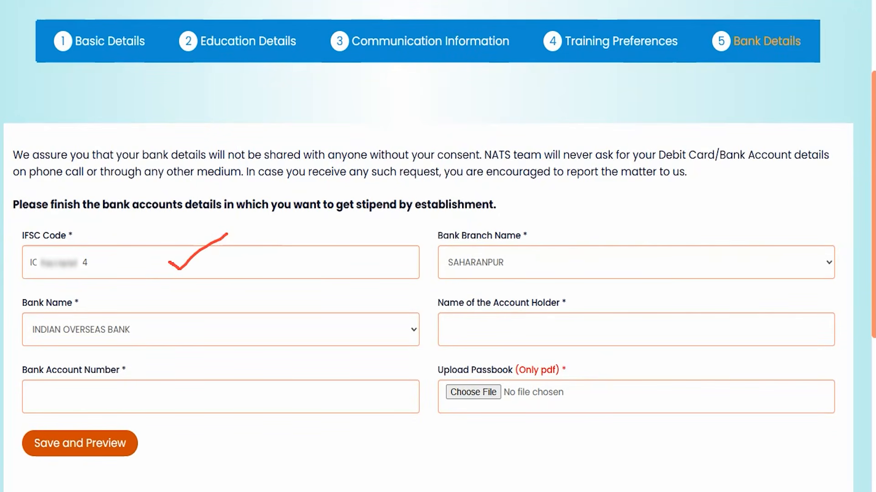
click(491, 264)
click(492, 287)
click(95, 332)
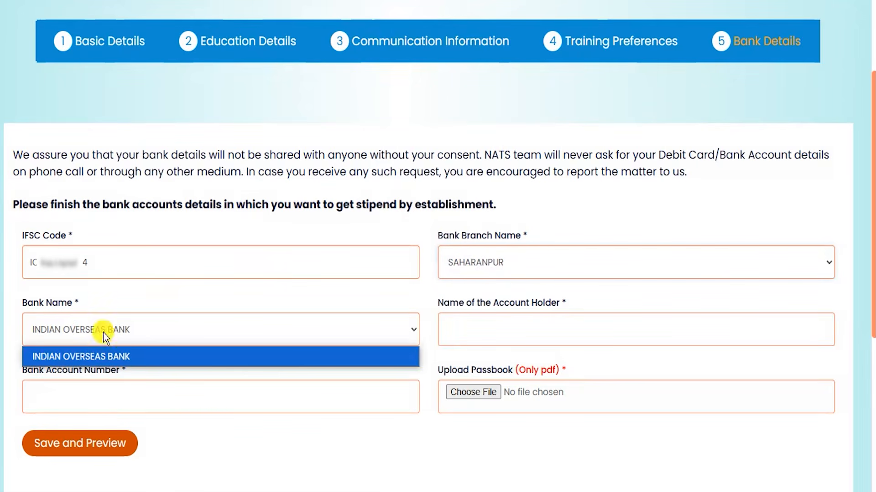
click(103, 333)
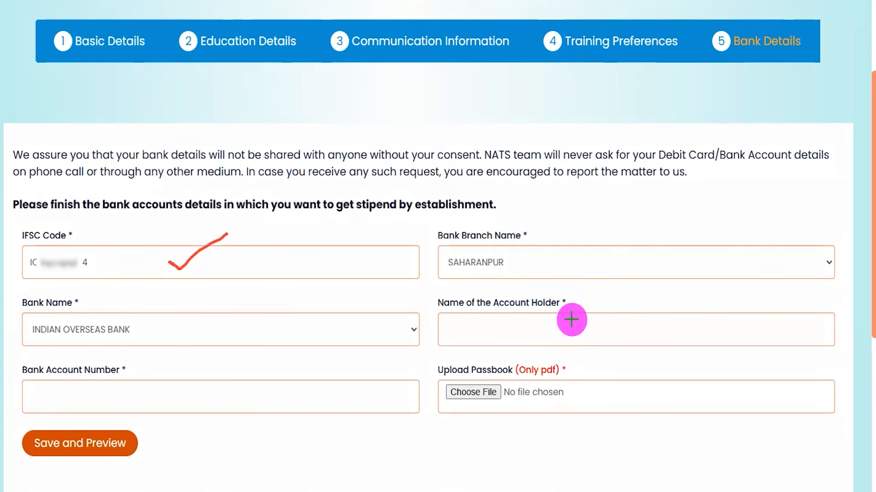
Examine the account holder name, bank account number and PDF-only passbook upload fields, and the option for saving and previewing.
drag(572, 321, 613, 305)
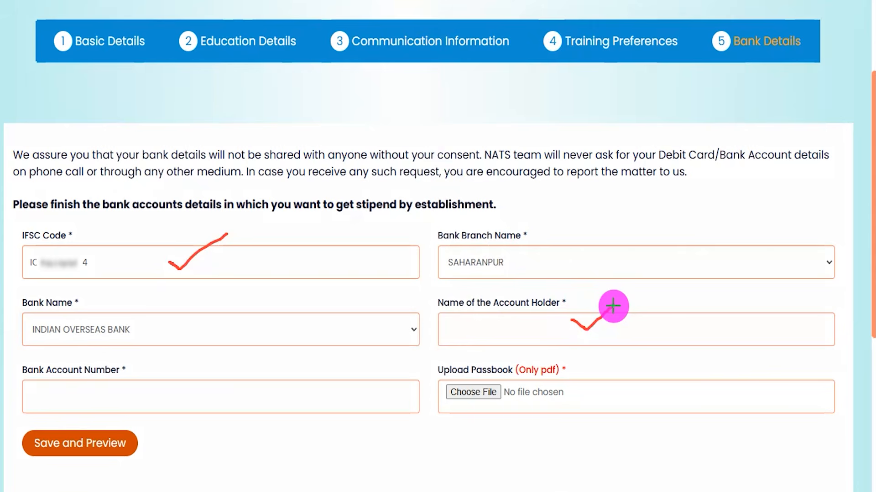
drag(206, 398, 265, 372)
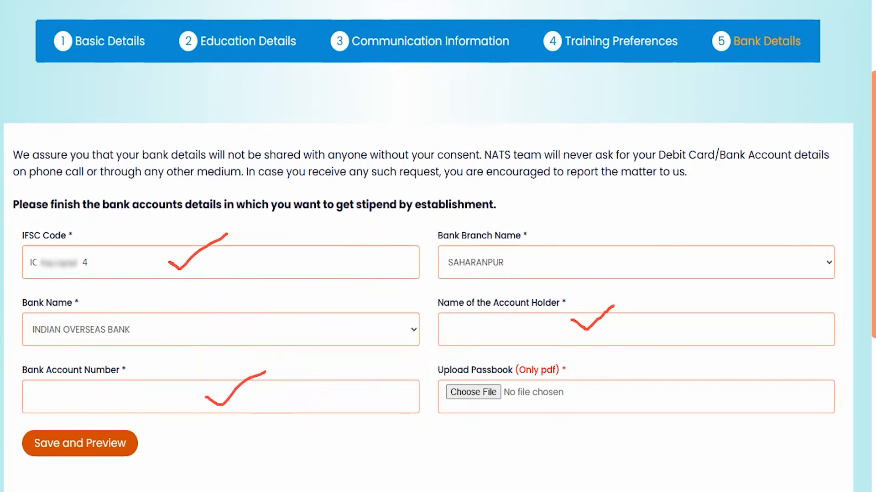
drag(471, 370, 499, 371)
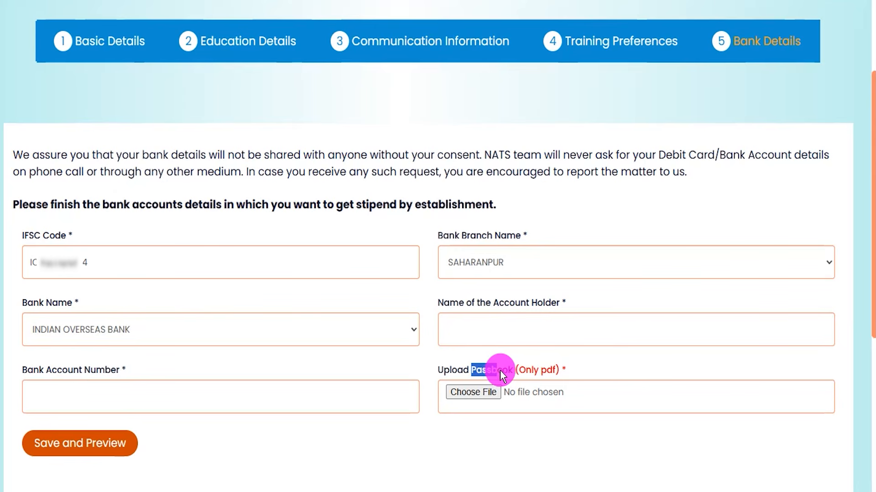
drag(531, 371, 543, 371)
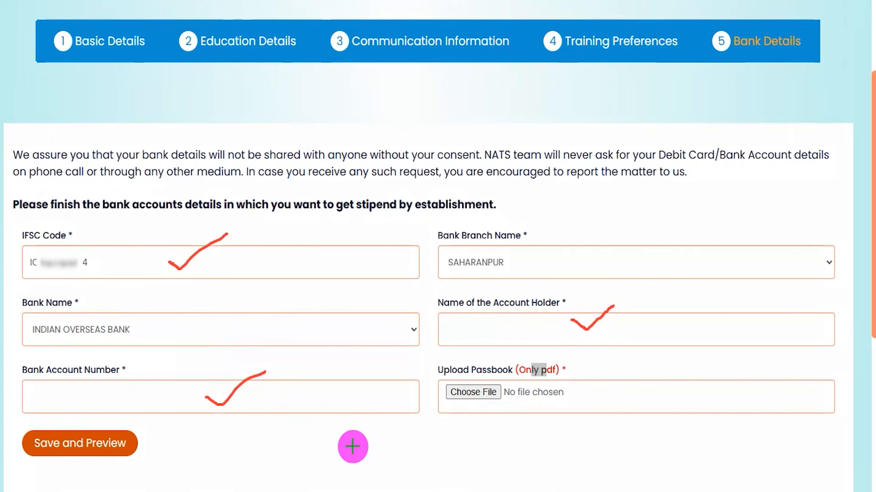
drag(356, 442, 137, 446)
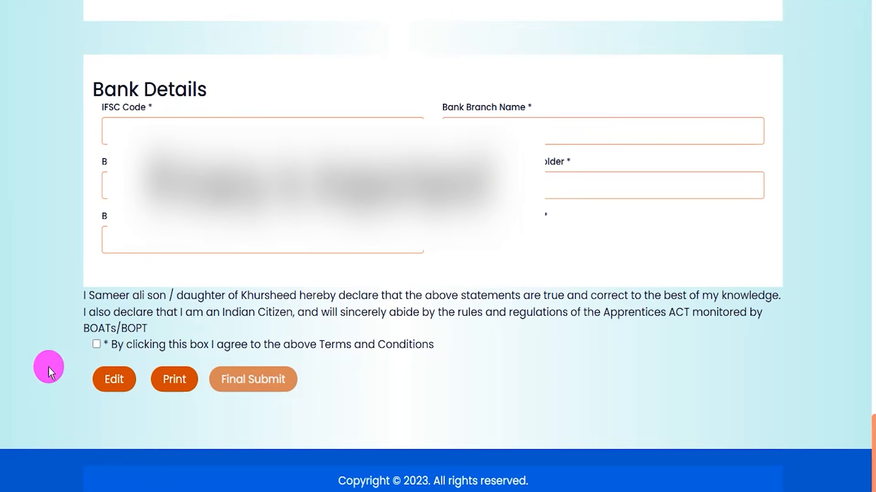
Agree to the Terms and Conditions of the declaration beneath the bank details in the profile preview.
click(96, 345)
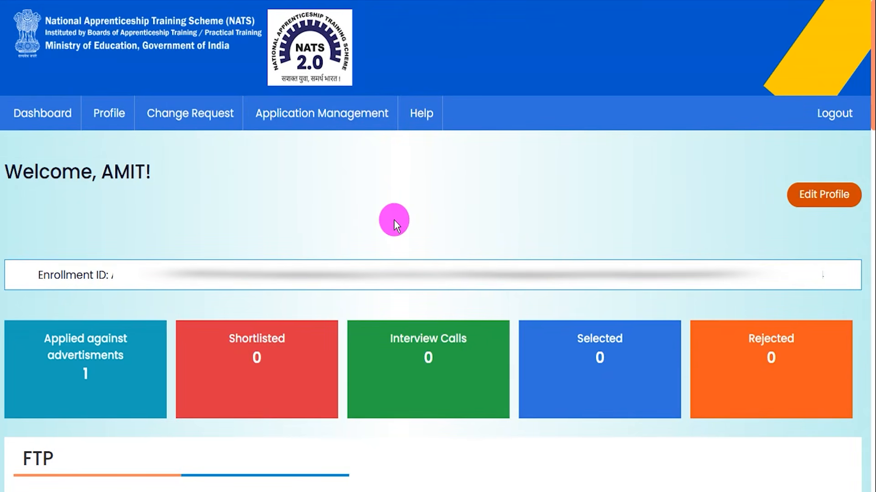
Examine the Enrollment ID on the student dashboard and the advertisement titles listed under Apply against advertised vacancies.
drag(43, 275, 186, 276)
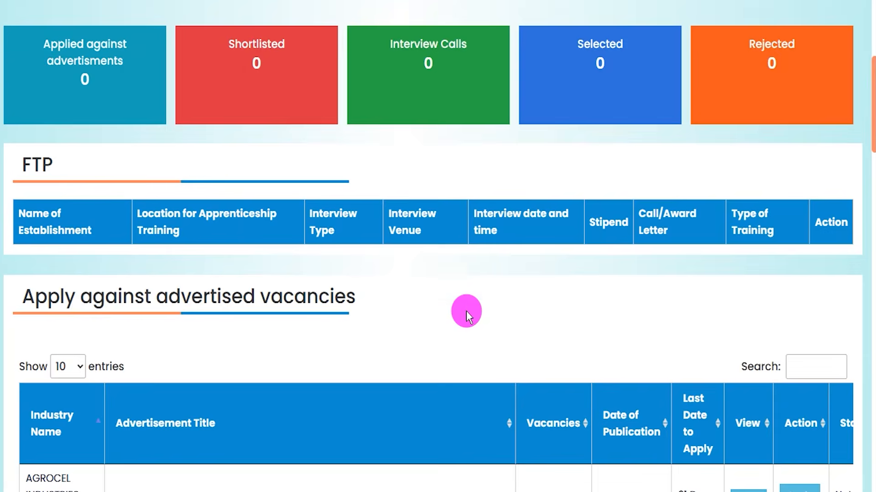
scroll(466, 311, down, 4)
scroll(467, 311, down, 3)
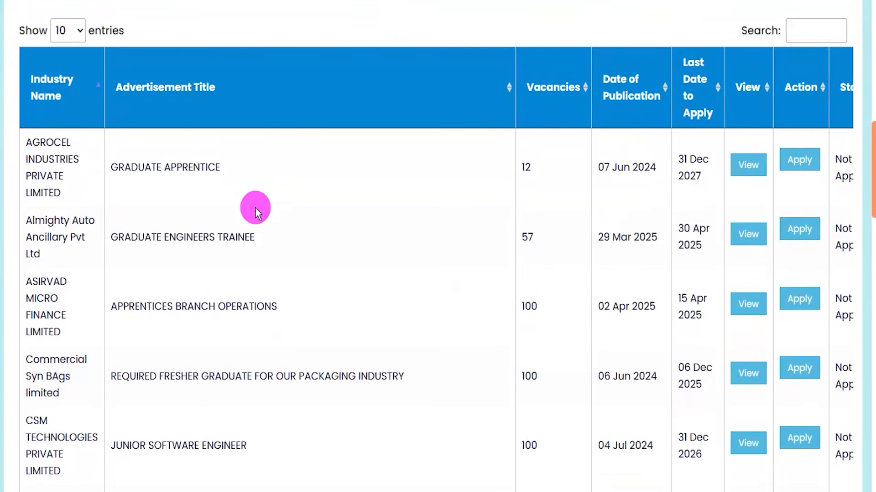
drag(131, 167, 199, 168)
drag(135, 237, 225, 237)
drag(135, 307, 211, 319)
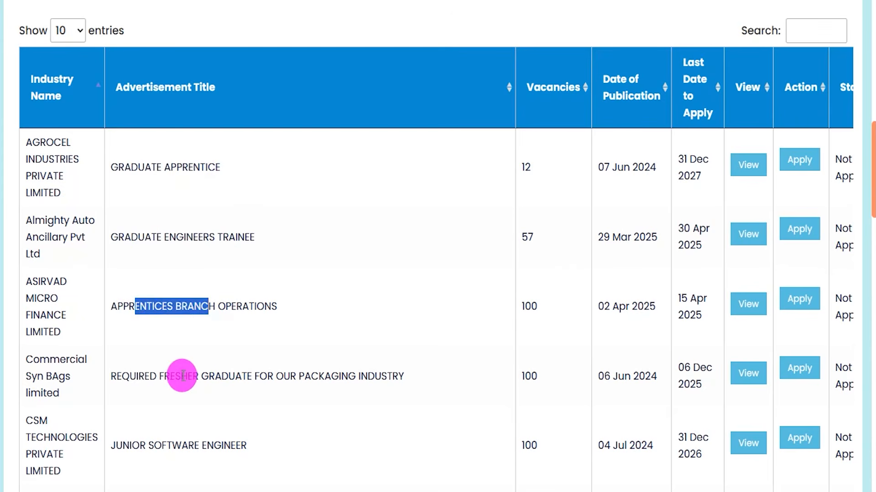
drag(181, 376, 273, 377)
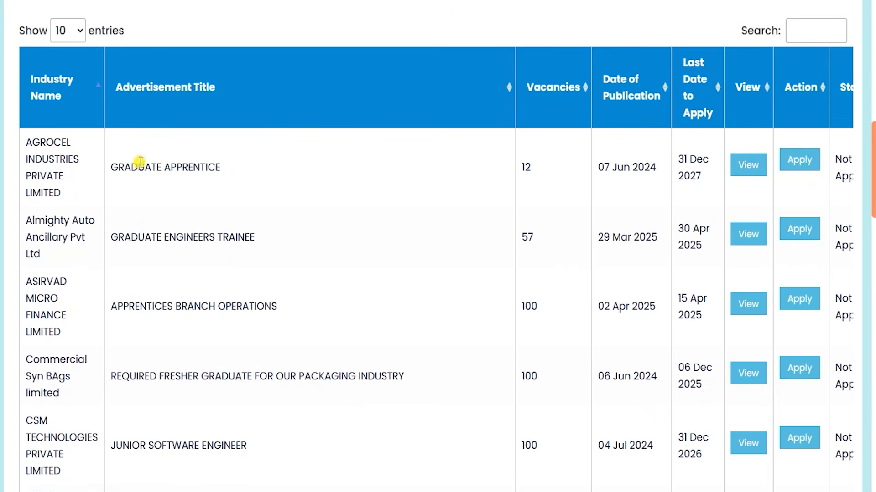
drag(137, 167, 190, 168)
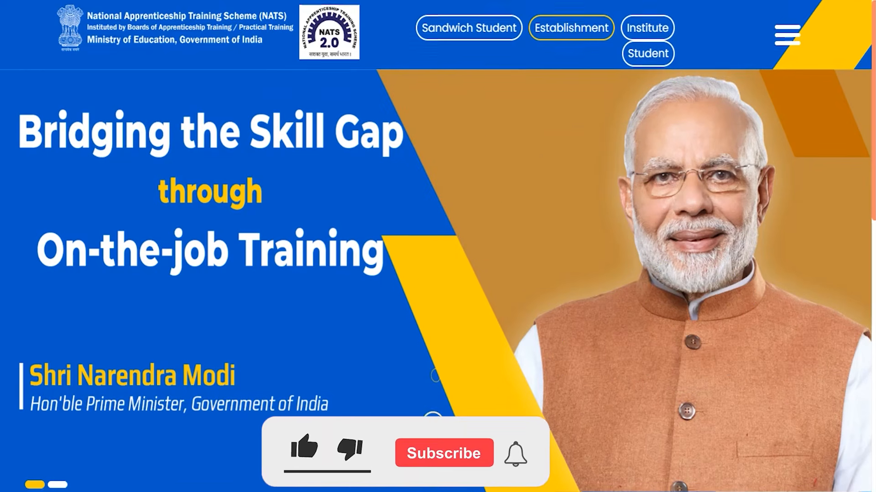
scroll(450, 387, down, 4)
scroll(425, 360, down, 6)
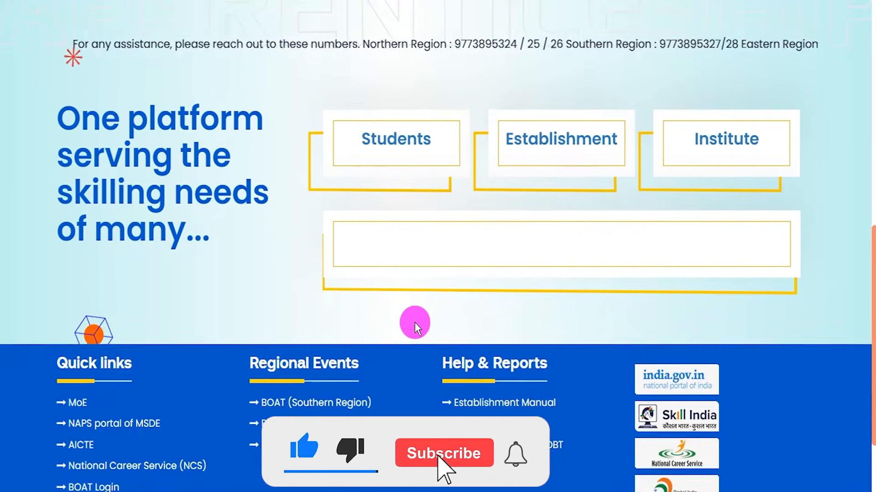
scroll(48, 152, up, 3)
scroll(65, 147, up, 4)
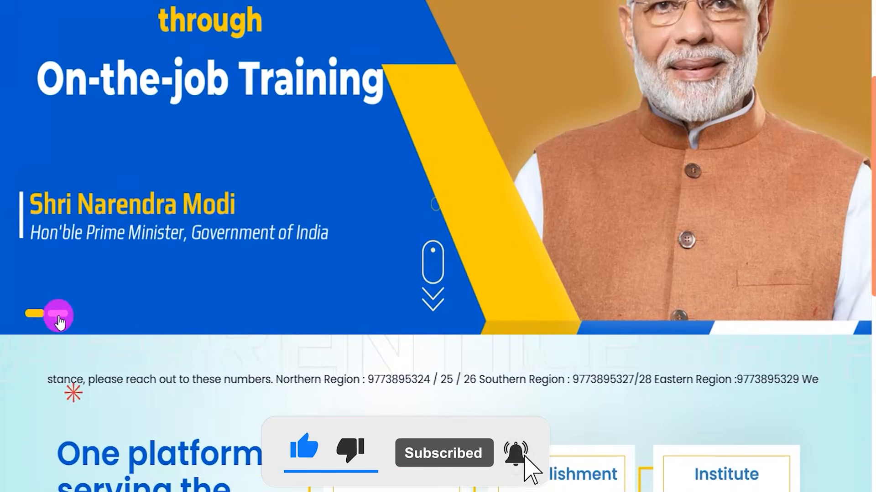
scroll(372, 248, up, 4)
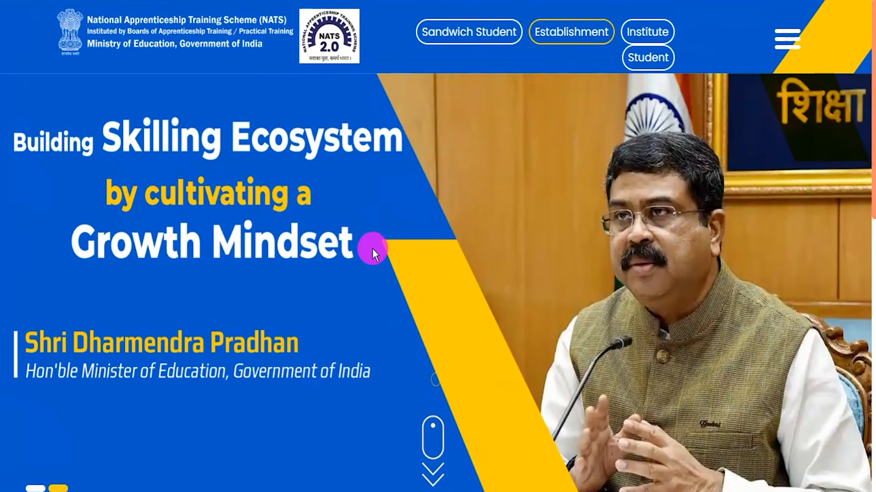